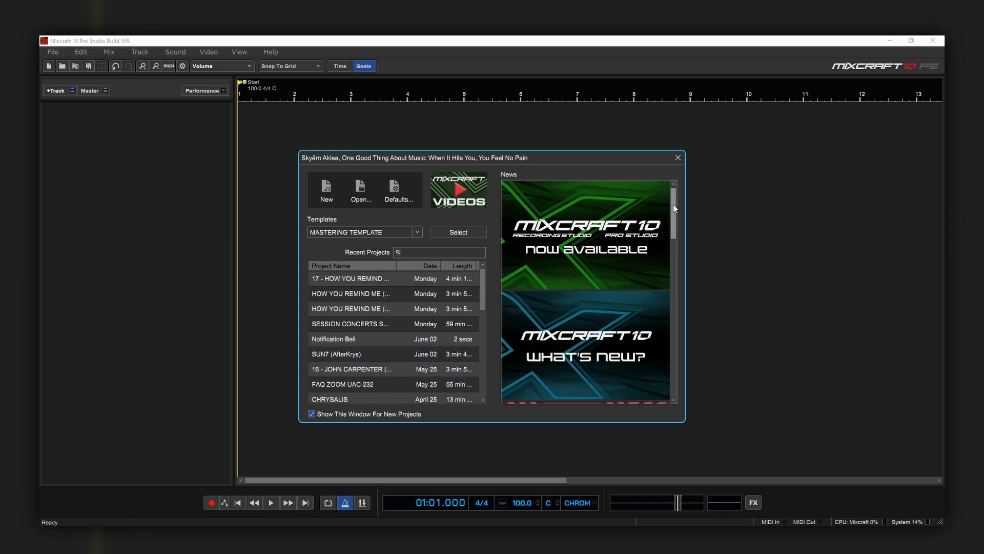
Step: Create a new project from the start window without using a template
mouse_move(674, 217)
mouse_down()
mouse_move(666, 389)
mouse_move(664, 212)
mouse_up()
click(420, 232)
click(419, 232)
click(327, 188)
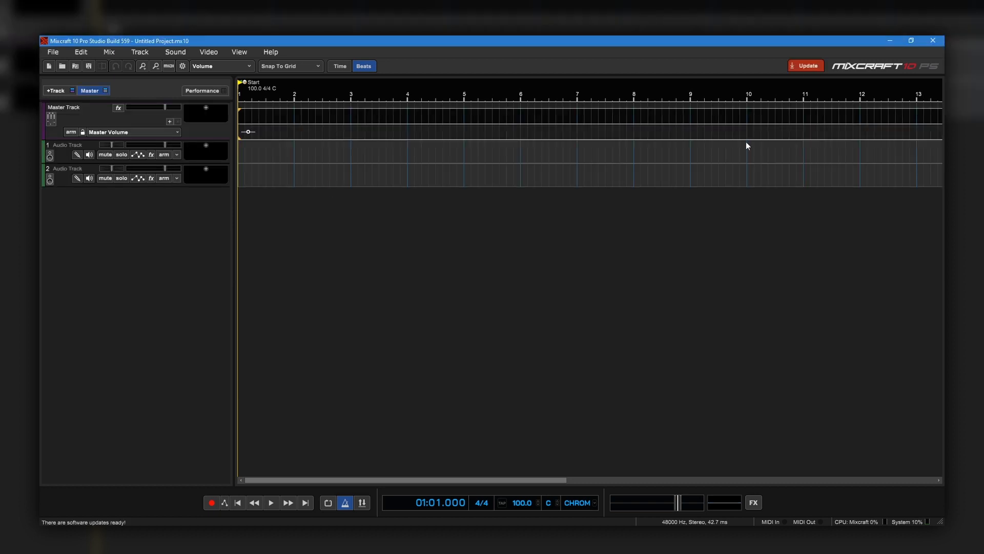
Step: Download the Language Files and Mixcraft 10 Updater, and install the update to Mixcraft 10.0 Build 560
click(804, 68)
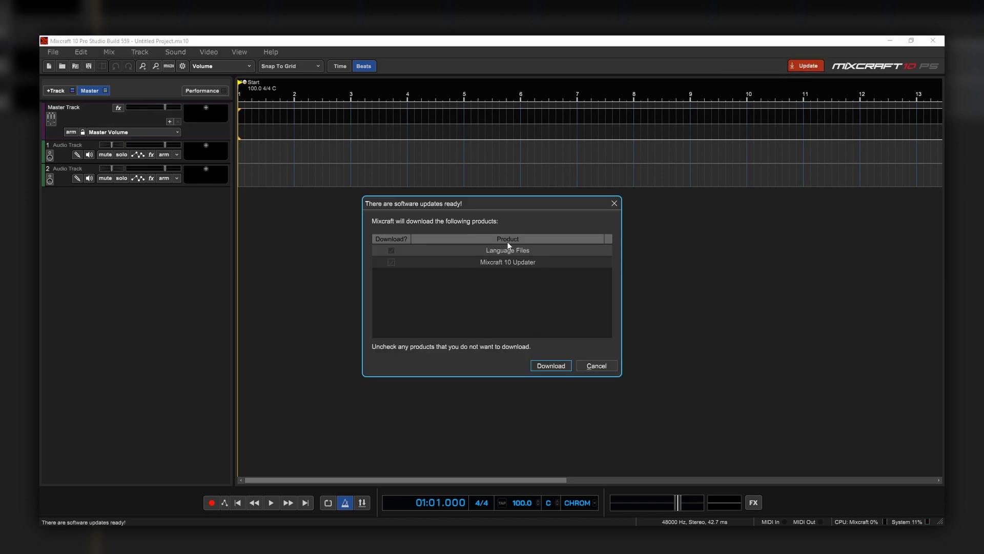
click(543, 364)
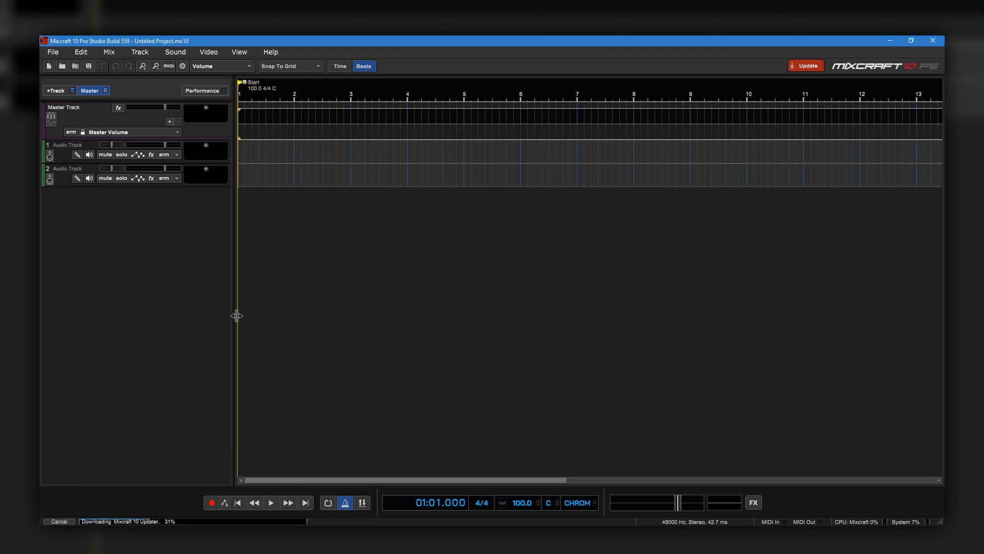
click(597, 366)
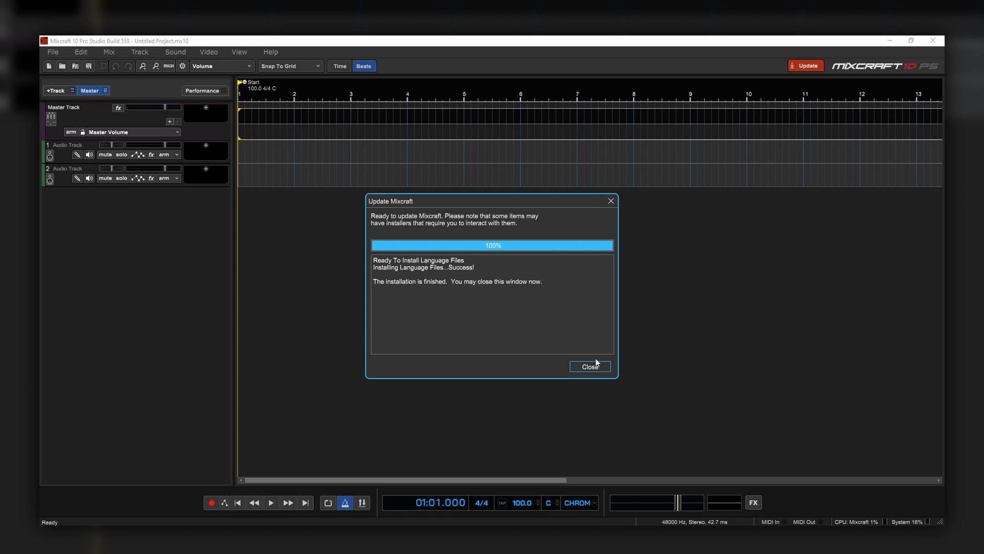
click(592, 367)
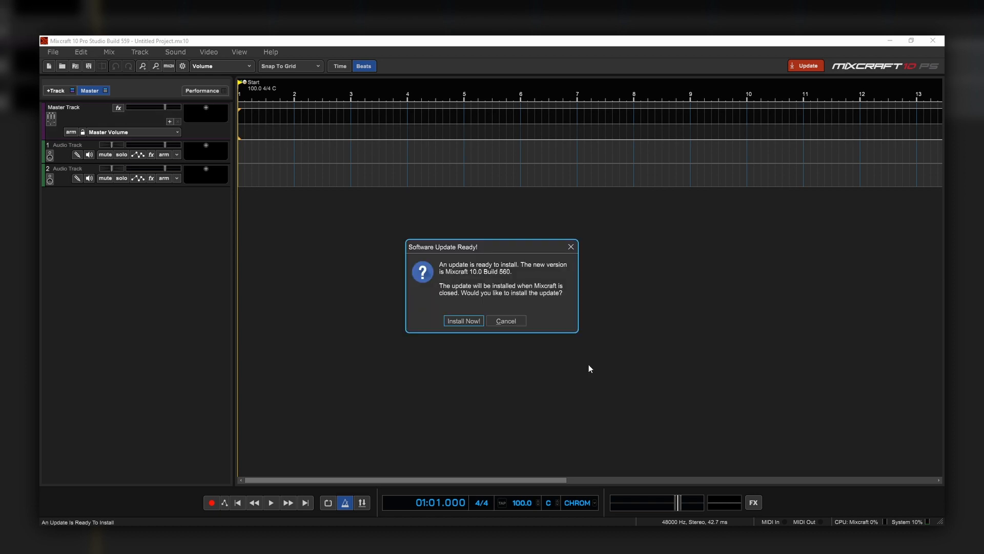
click(464, 321)
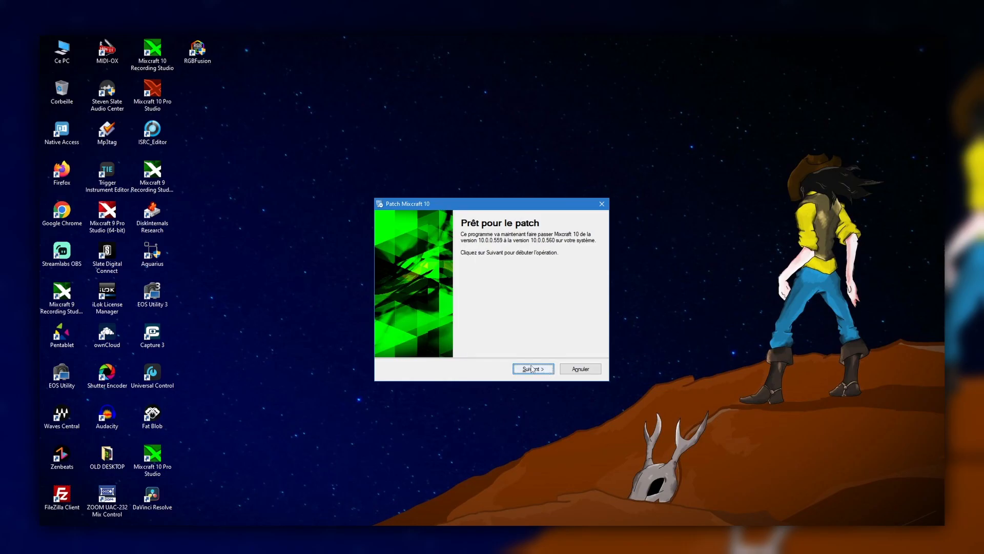
click(531, 368)
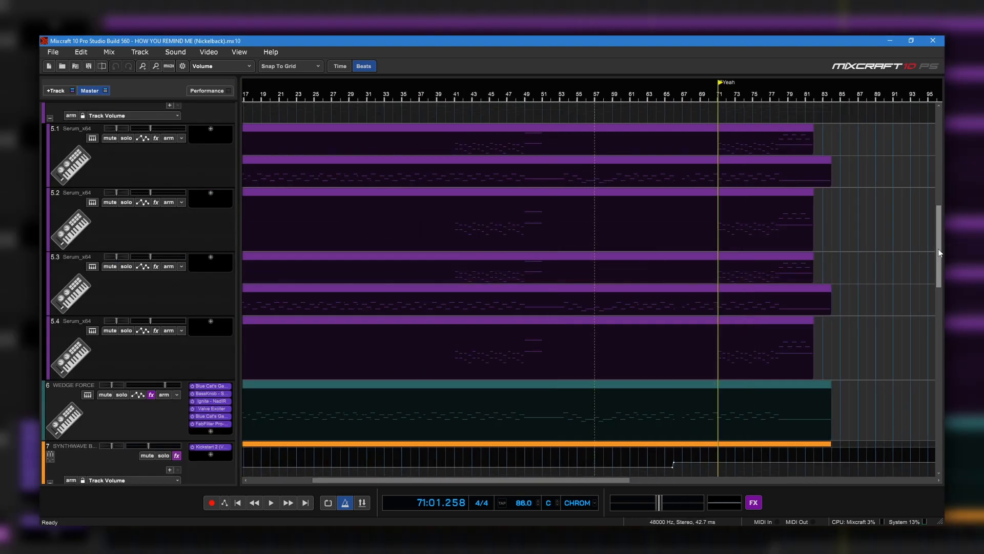
Step: Show the MIDI clips of tracks 9.1 and 9.3 together in the piano roll and undock the editor
drag(940, 252, 932, 336)
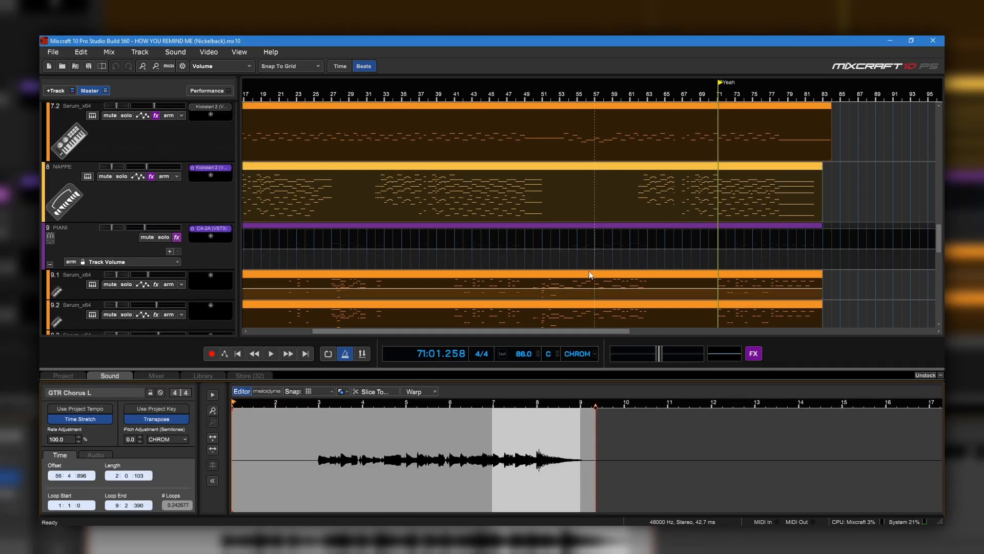
click(590, 274)
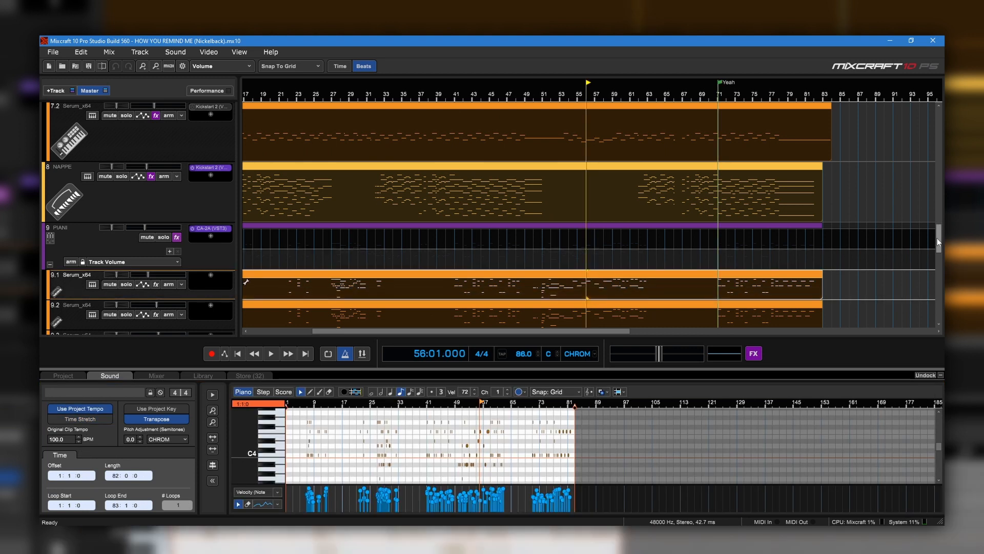
drag(937, 238, 940, 252)
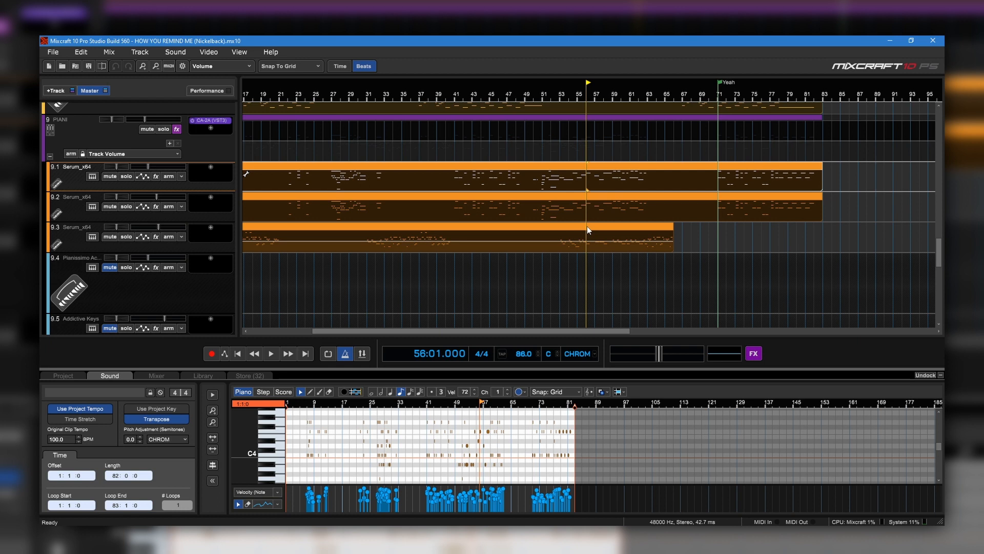
click(587, 227)
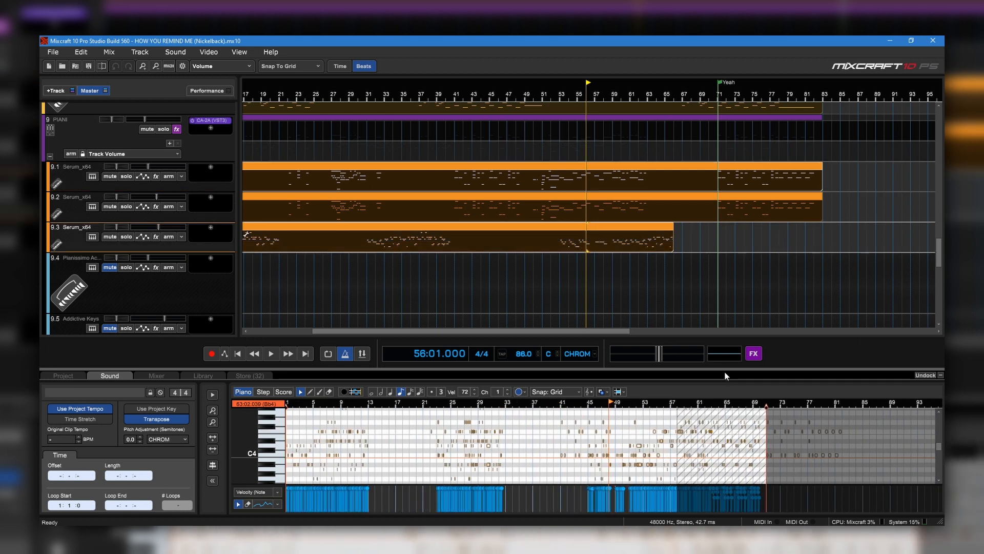
click(941, 378)
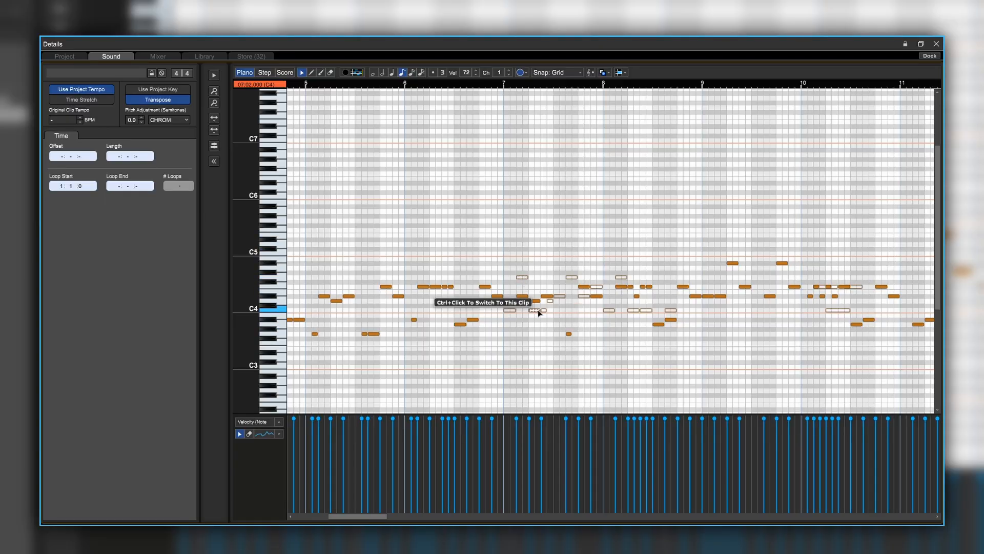
Step: Try to adjust the velocities of all notes in both open MIDI clips at once
click(610, 373)
key(ctrl+a)
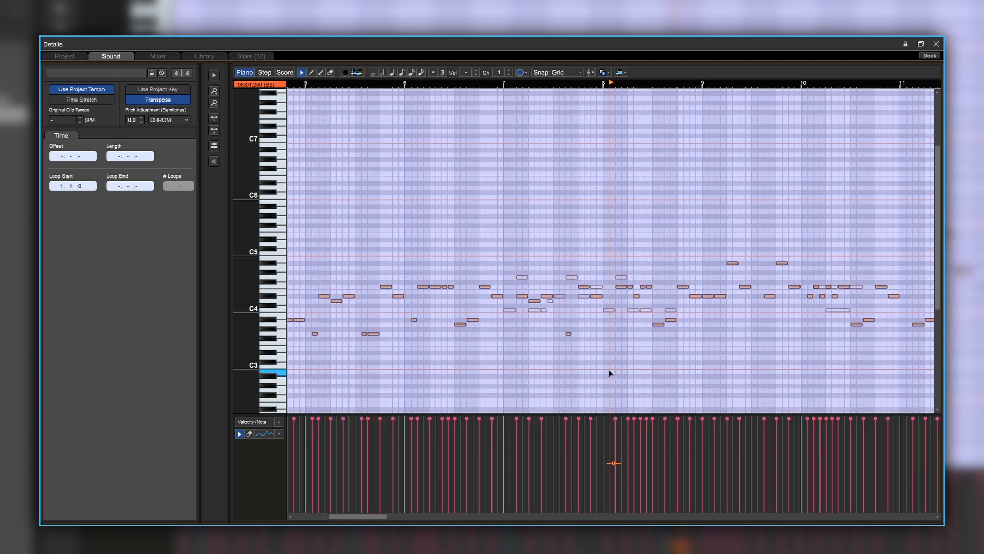
mouse_move(592, 420)
mouse_down()
mouse_move(593, 446)
mouse_move(598, 420)
mouse_move(576, 418)
mouse_up()
mouse_move(678, 417)
mouse_down()
mouse_move(678, 454)
mouse_move(677, 410)
mouse_up()
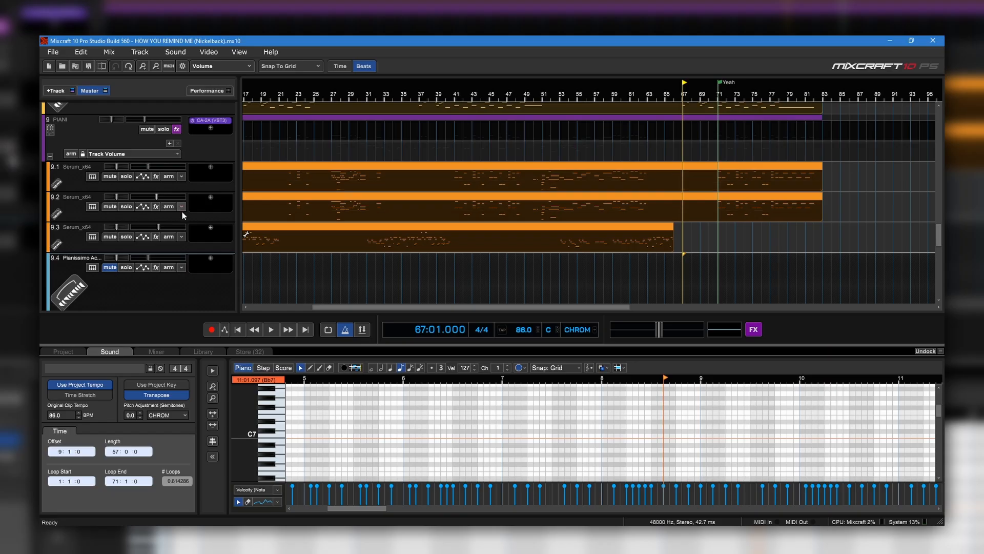
Step: View the color palette available for track 9.2 and leave it without choosing a color
right_click(183, 216)
mouse_move(228, 252)
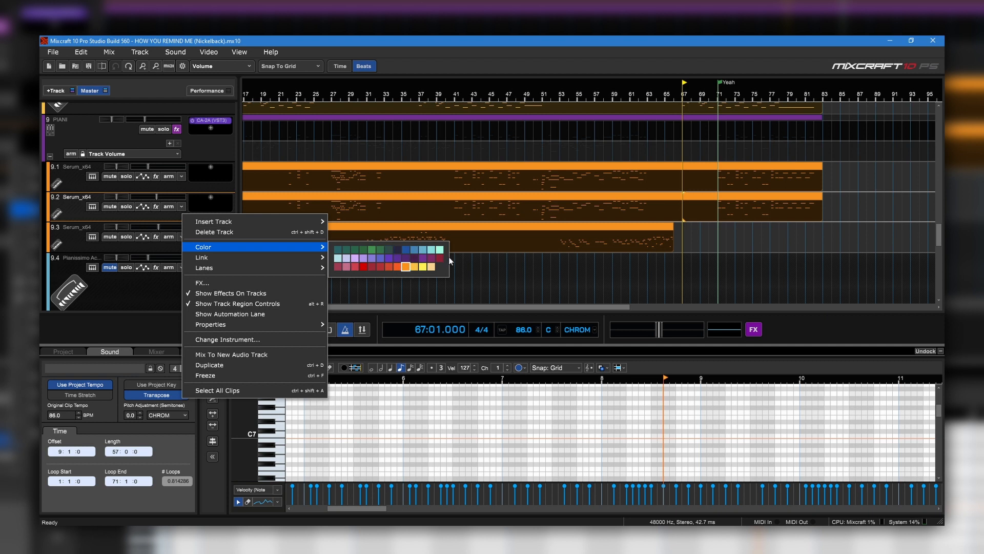
click(546, 38)
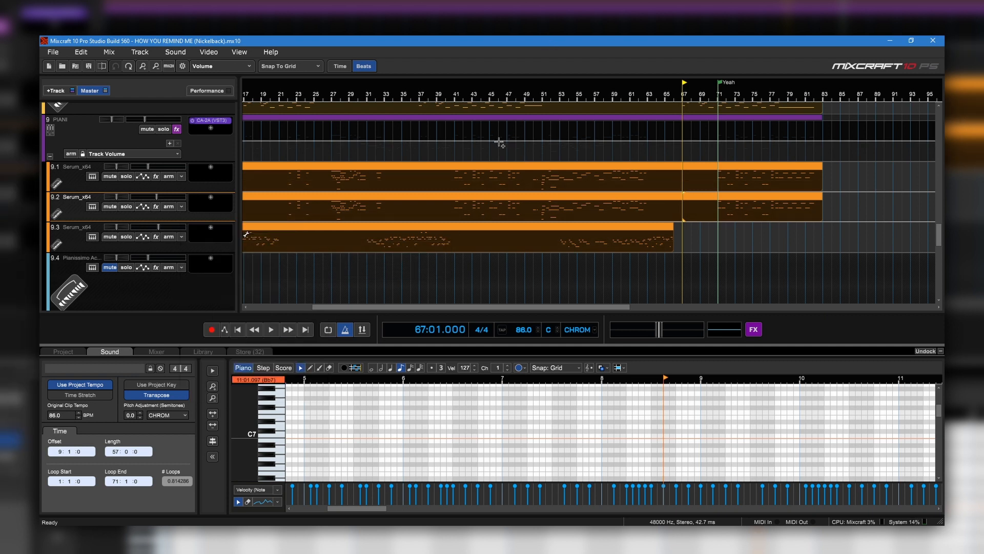
Step: Split the MIDI clip on track 9.1 at measures 39 and 50, and color the middle piece purple
alt+click(437, 181)
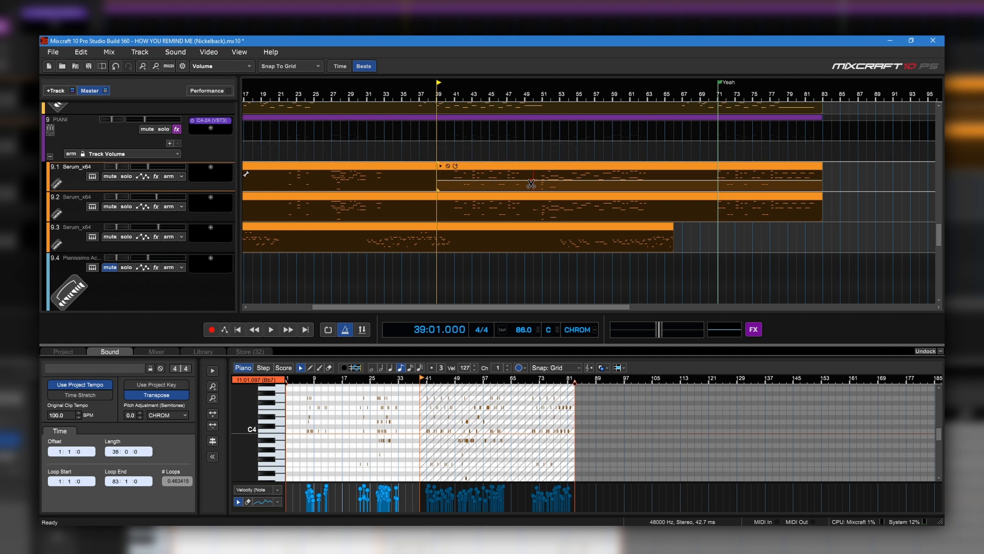
alt+click(531, 183)
click(502, 170)
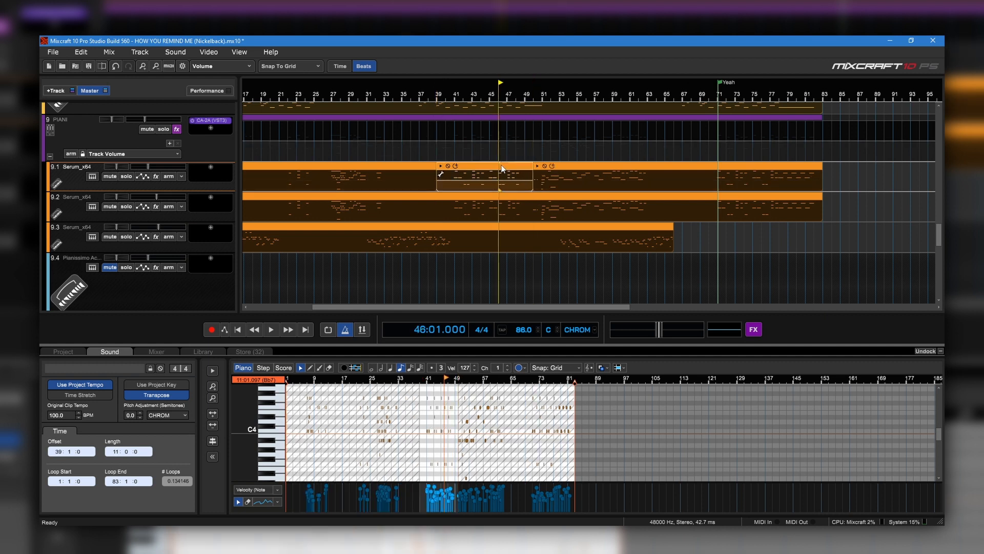
right_click(501, 170)
click(459, 189)
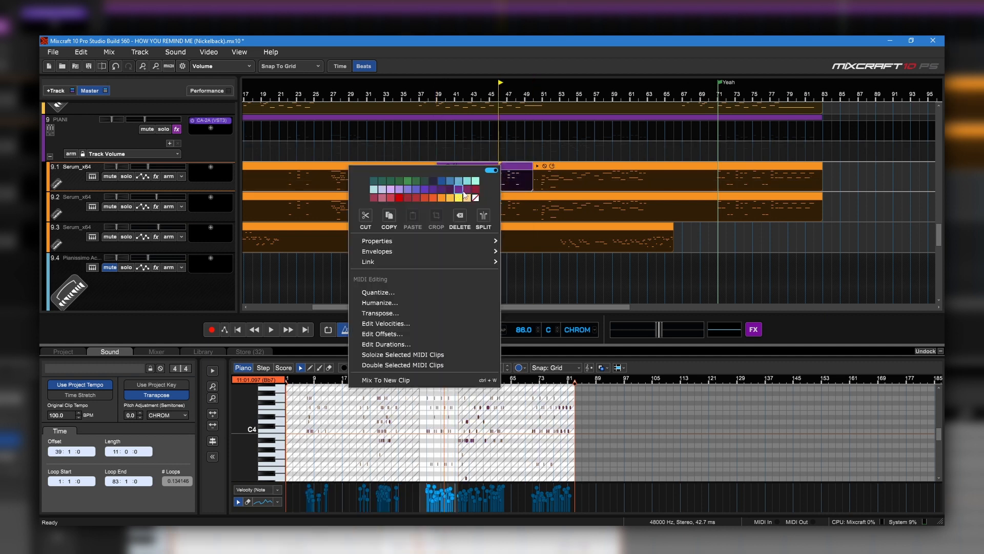
click(520, 82)
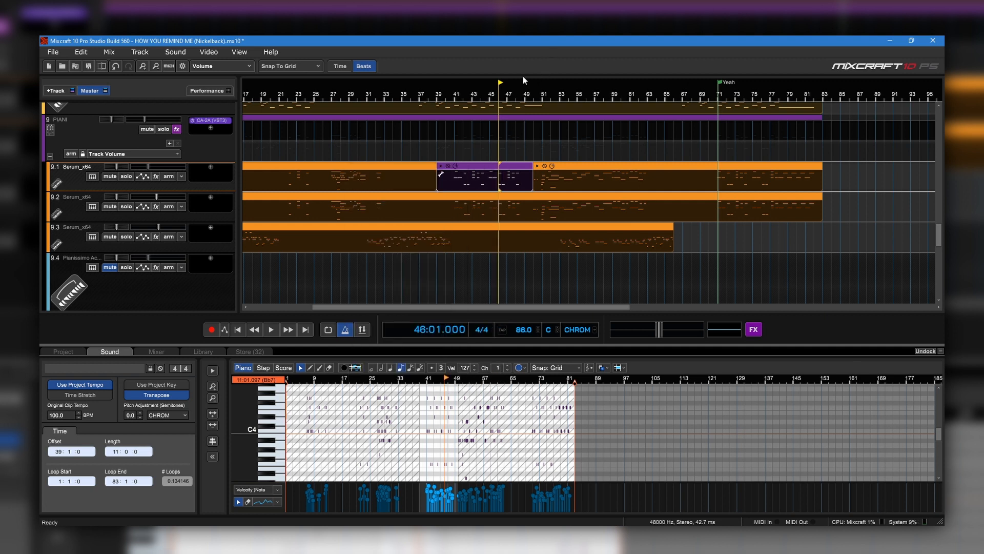
Step: Turn off the option that keeps the clip menu from closing, and recolor the middle clip light violet
right_click(513, 179)
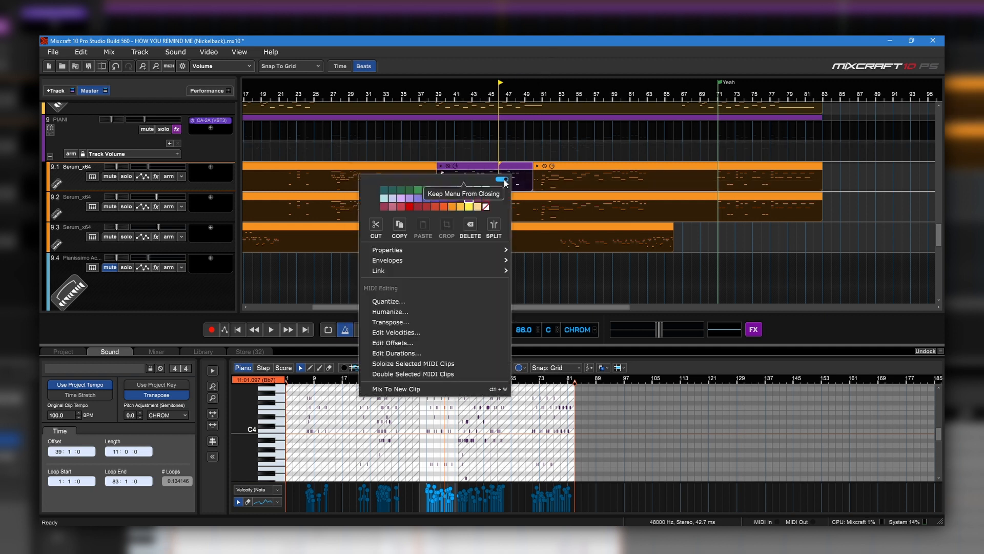
click(502, 180)
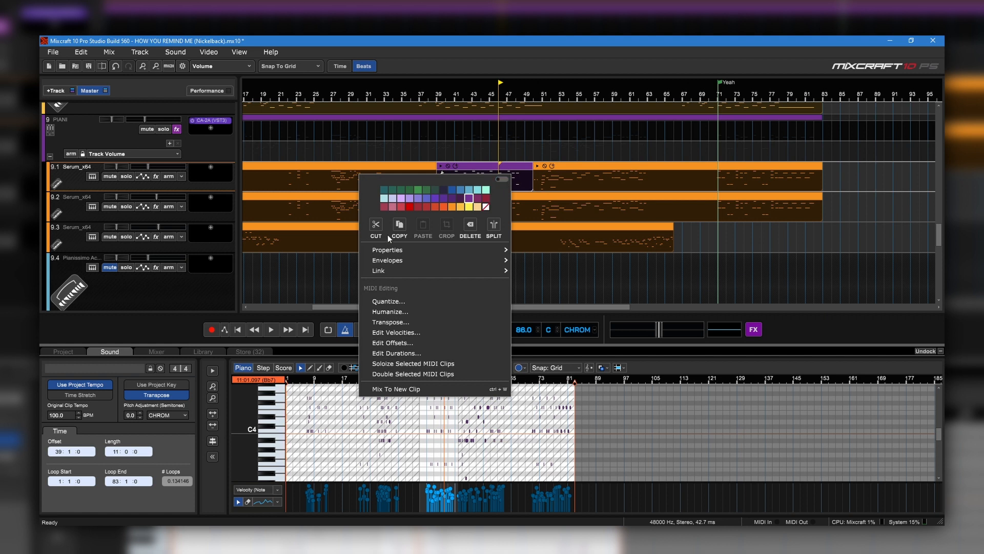
click(417, 199)
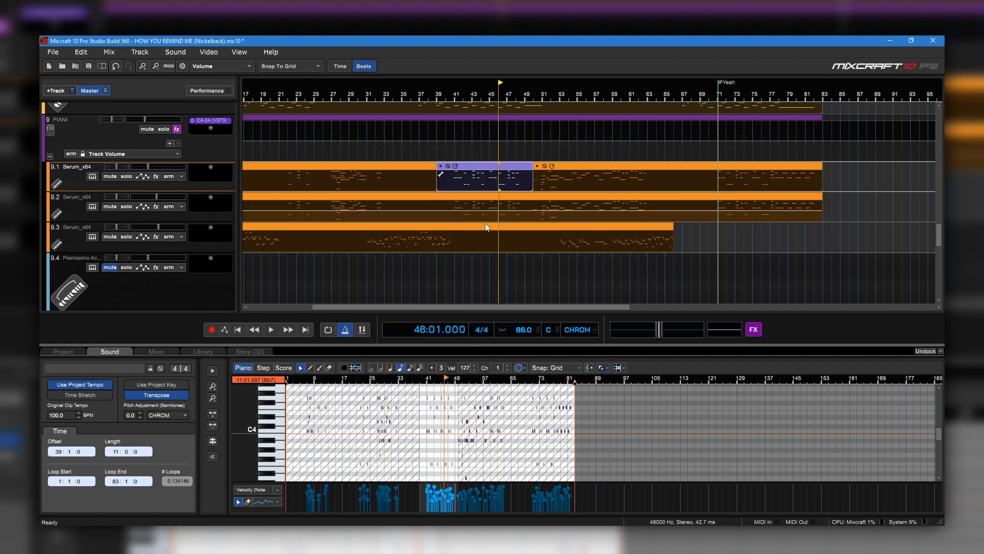
right_click(489, 171)
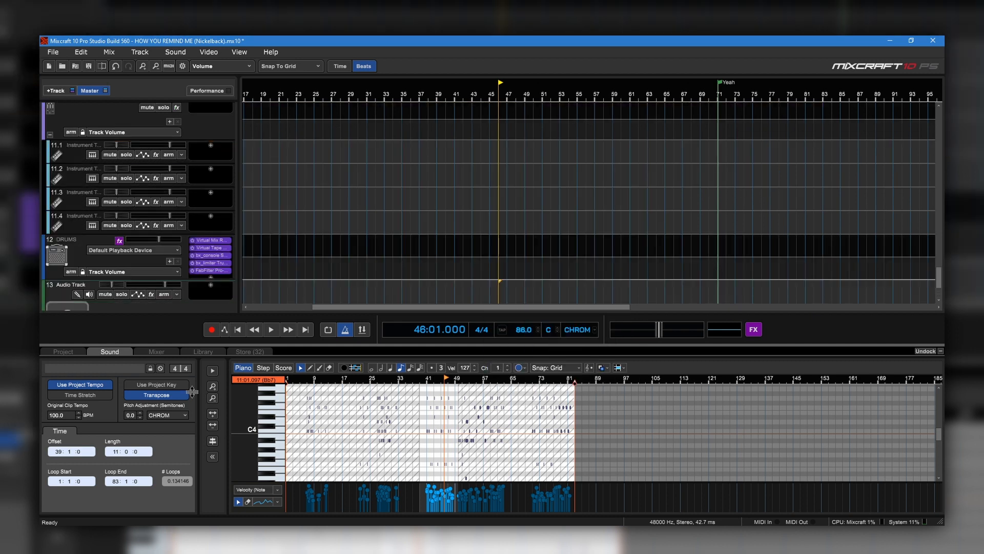
Step: Set the audio input of track 13 to StudioLive Ch 13/StudioLive Ch 14
scroll(210, 291, down, 3)
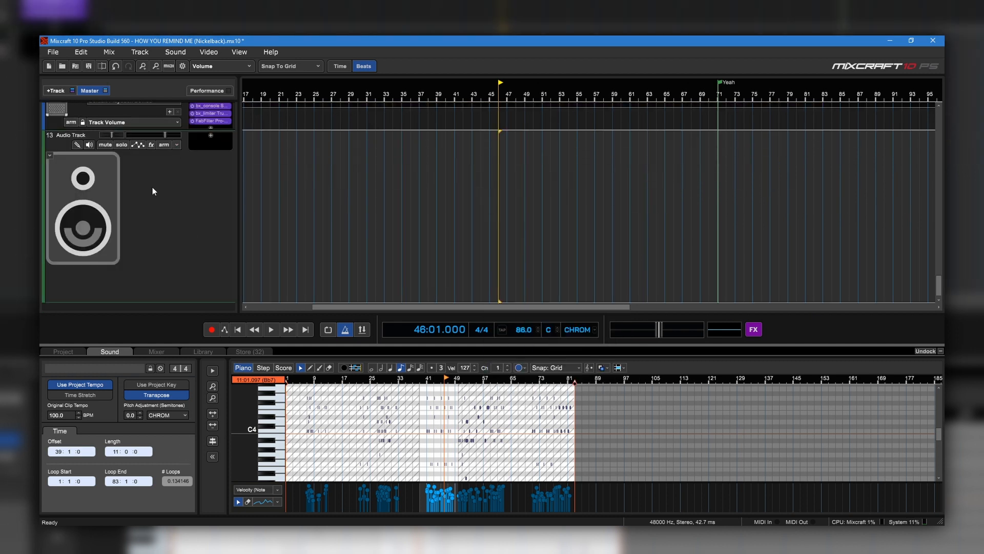
click(177, 145)
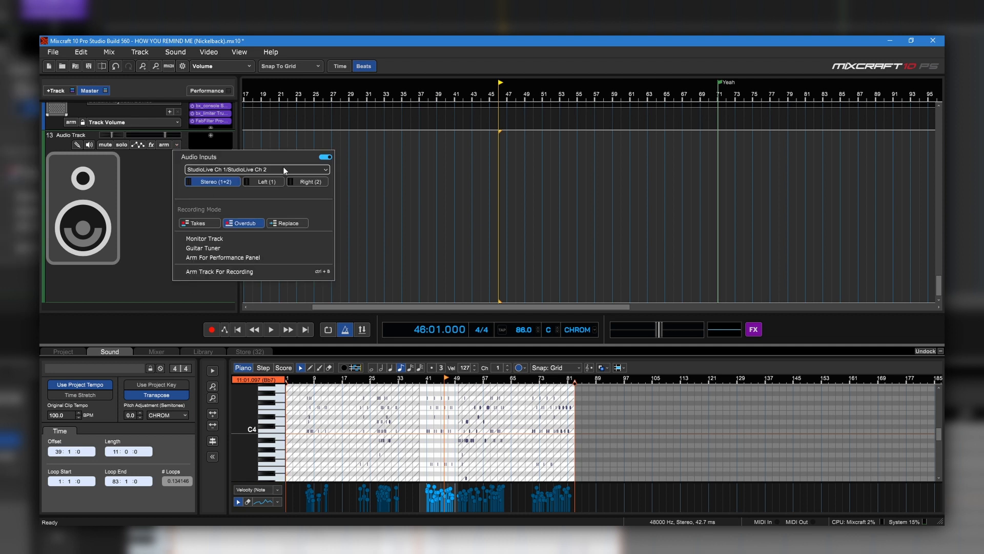
click(257, 169)
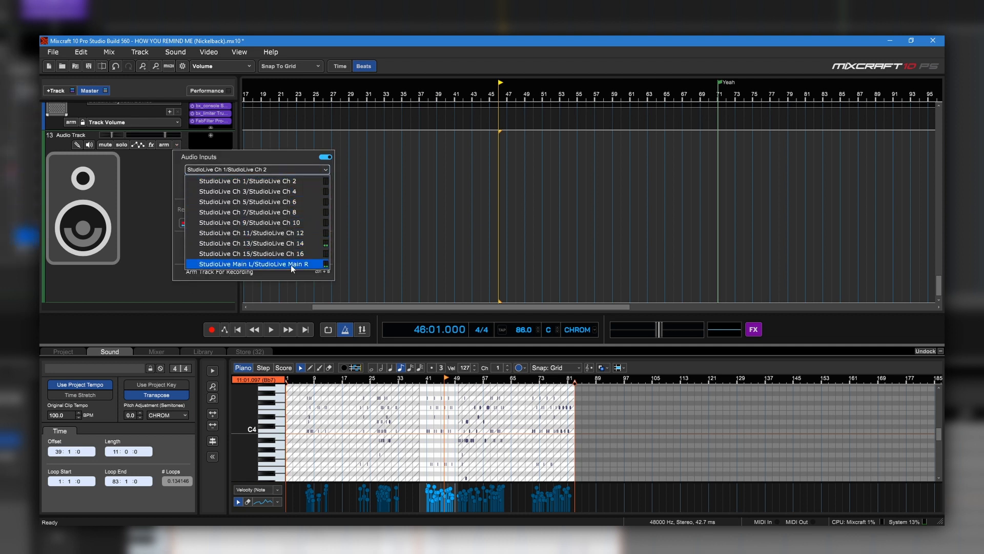
click(297, 242)
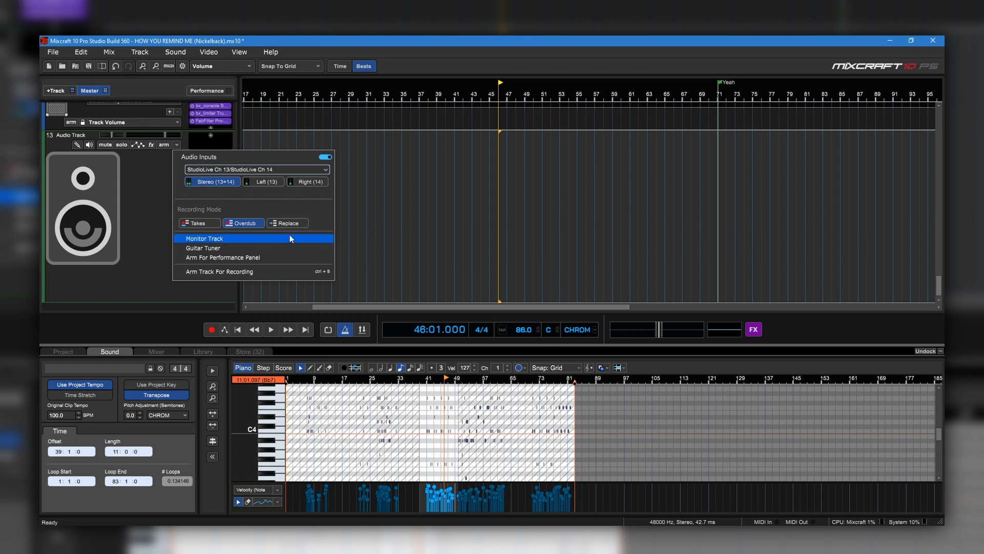
Step: Examine the hotkey preferences, including the File and Mix command shortcuts and the available hotkey sets
click(53, 52)
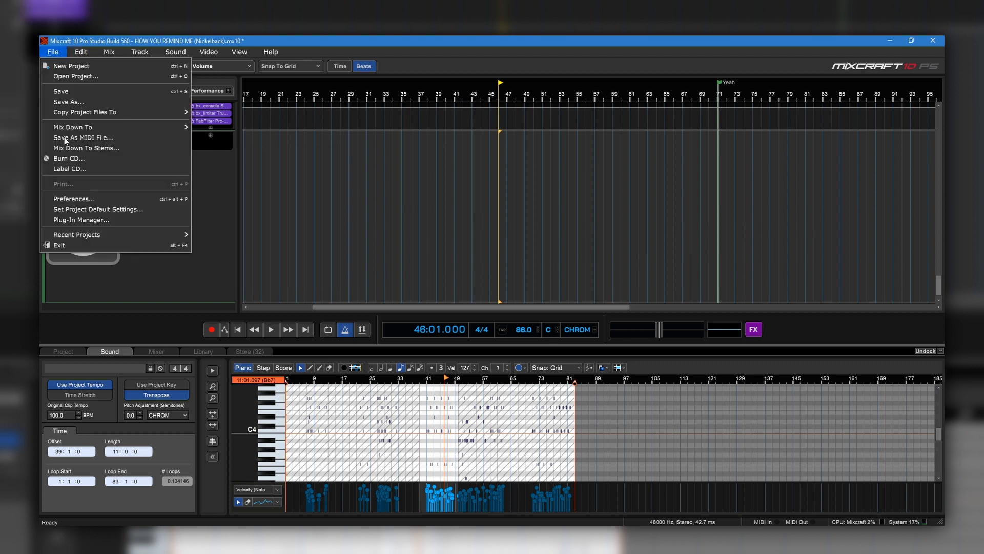
click(83, 200)
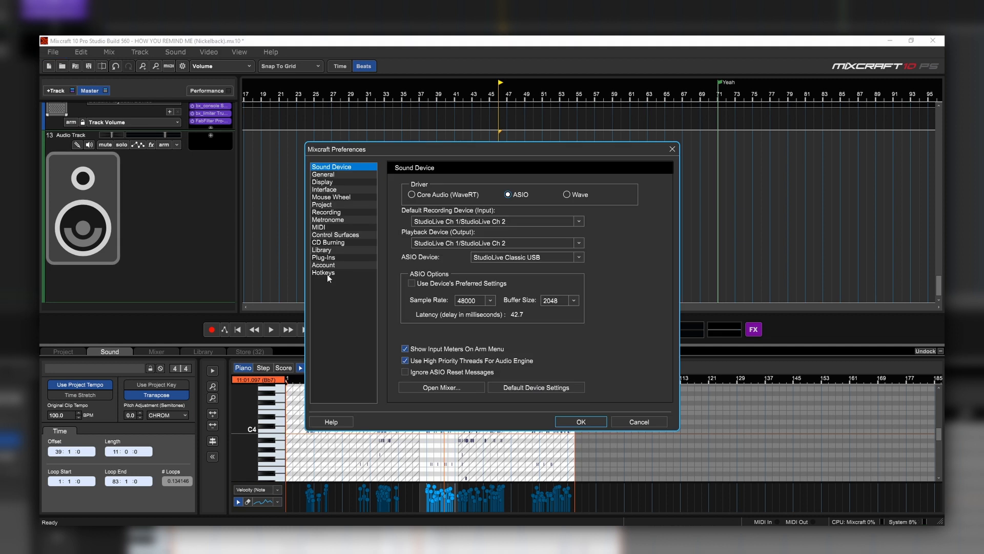
click(327, 274)
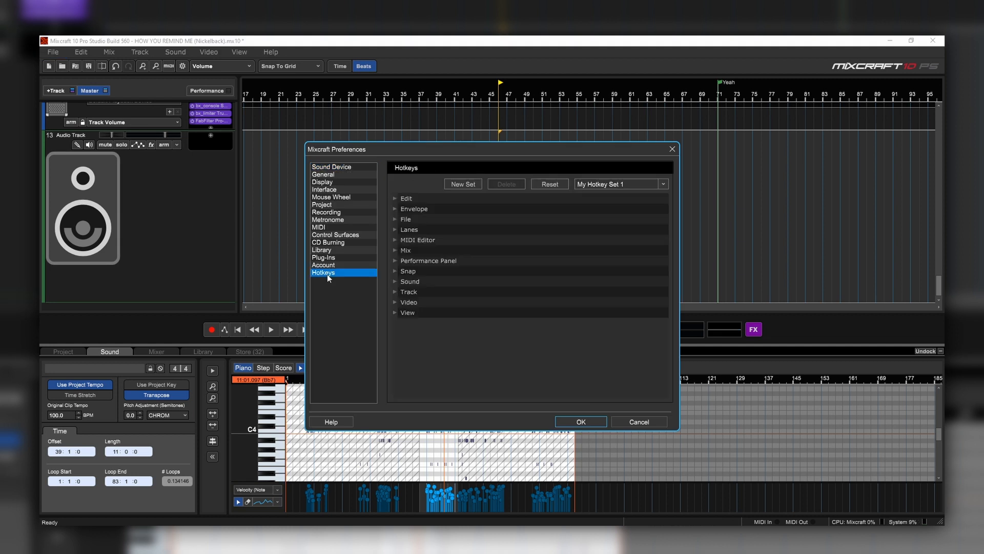
click(406, 220)
scroll(468, 346, down, 5)
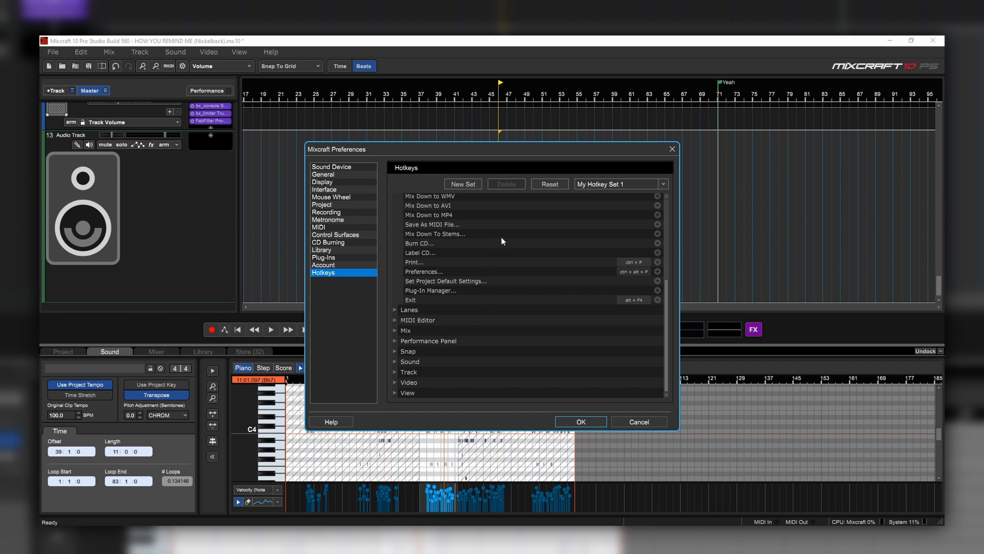
scroll(500, 290, up, 5)
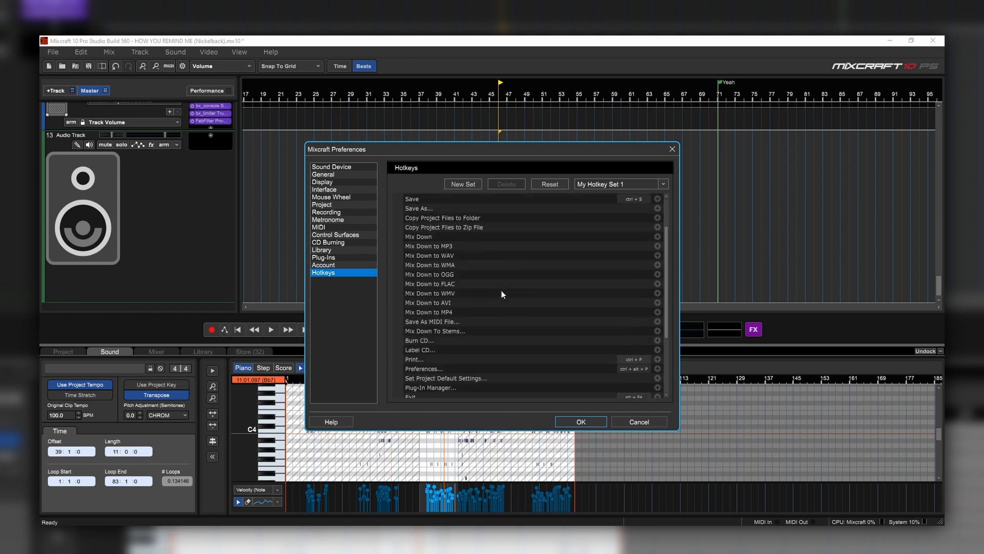
scroll(502, 290, down, 5)
click(429, 329)
scroll(431, 328, down, 5)
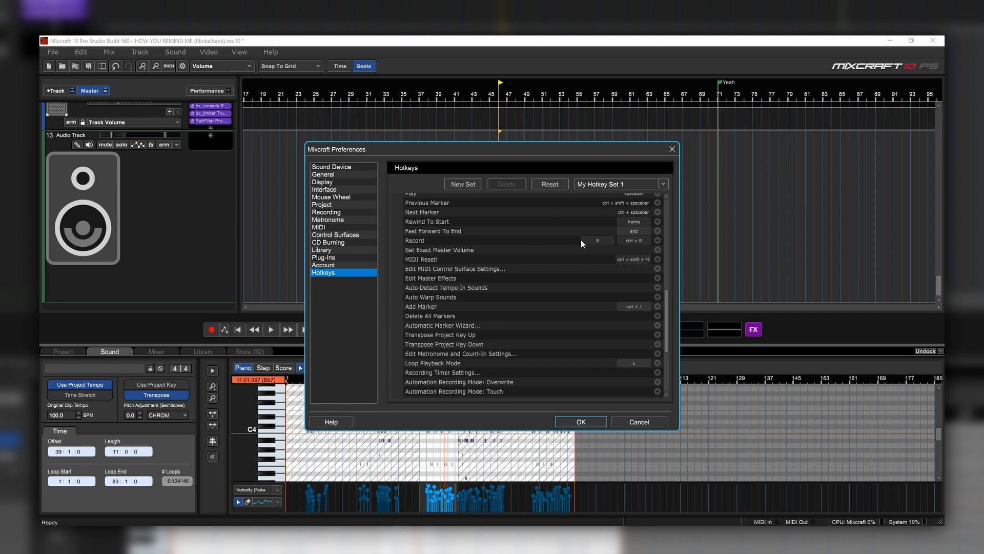
click(635, 184)
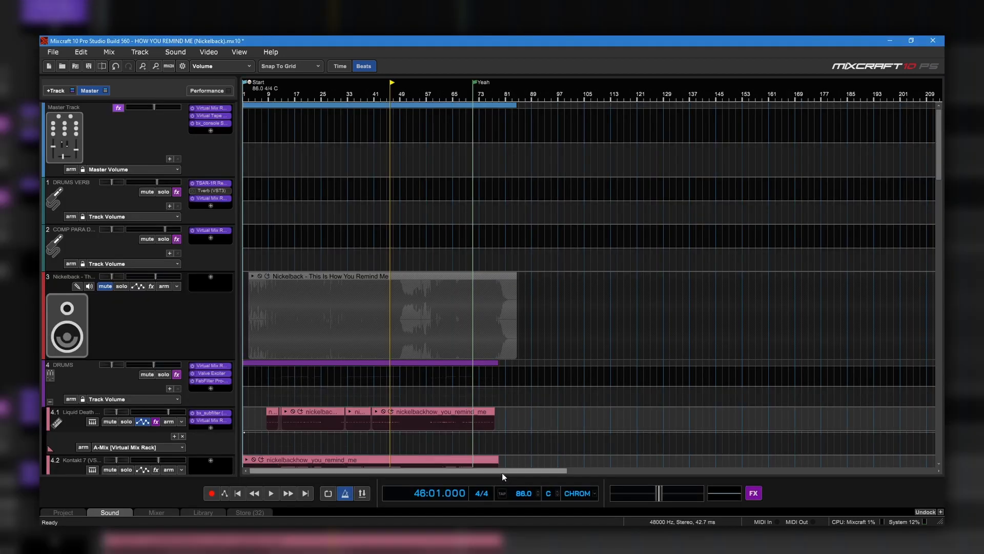
Step: Move the whole arrangement on all tracks, using the master track's clip, to start at about measure 39
drag(940, 166, 942, 241)
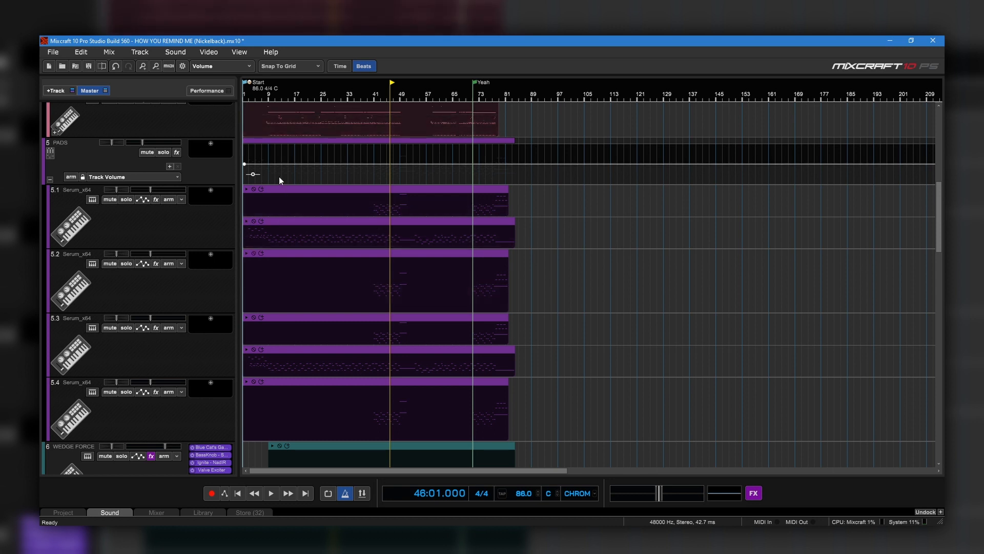
click(257, 96)
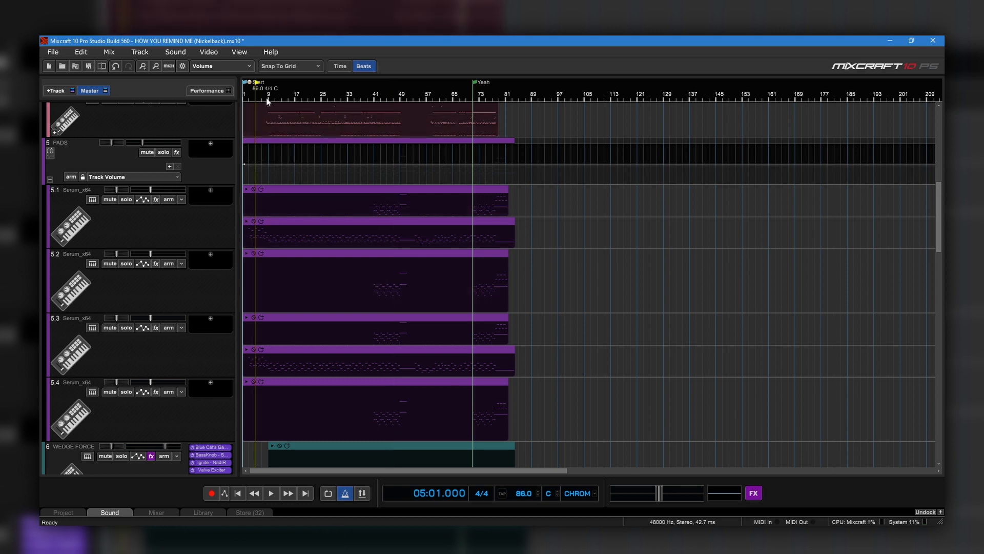
drag(940, 230, 934, 109)
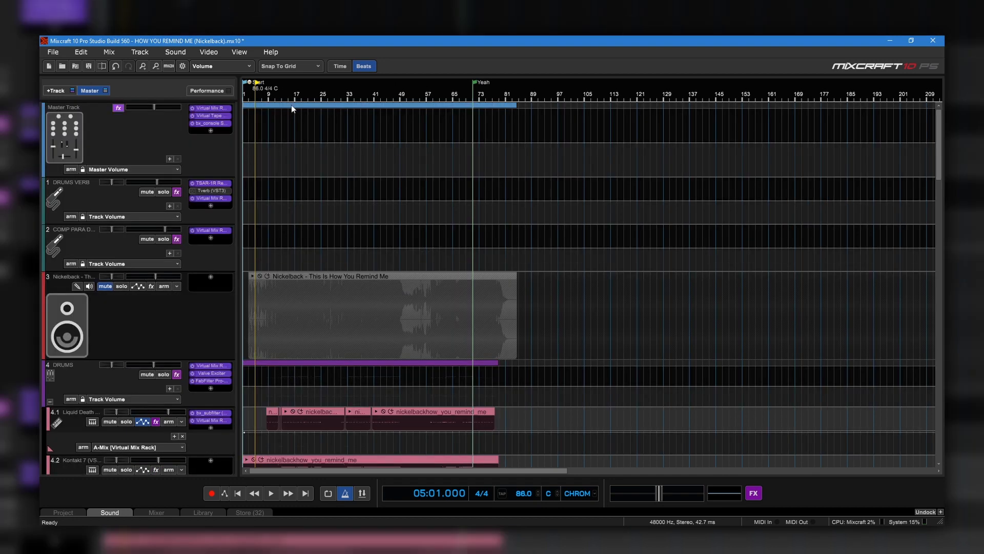
drag(292, 105, 418, 119)
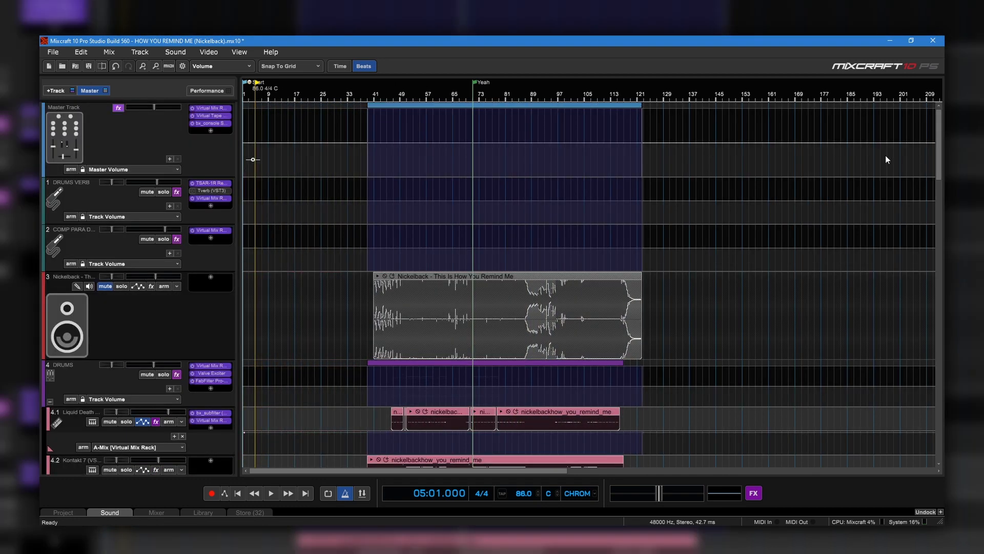
drag(939, 158, 940, 268)
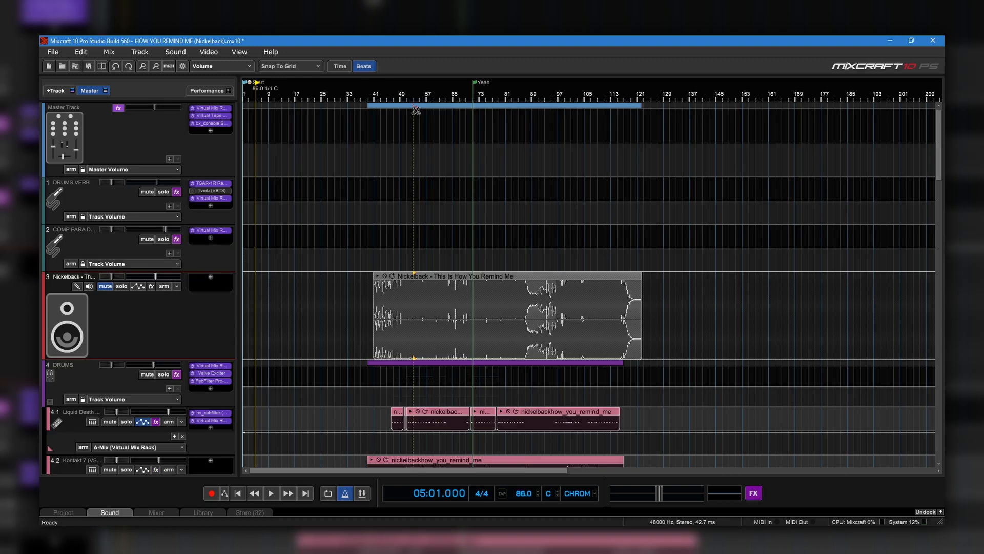
Step: Split the arrangement across all tracks at about measures 53 and 99, and move the sections to start near measures 75, 13 and 25
click(414, 110)
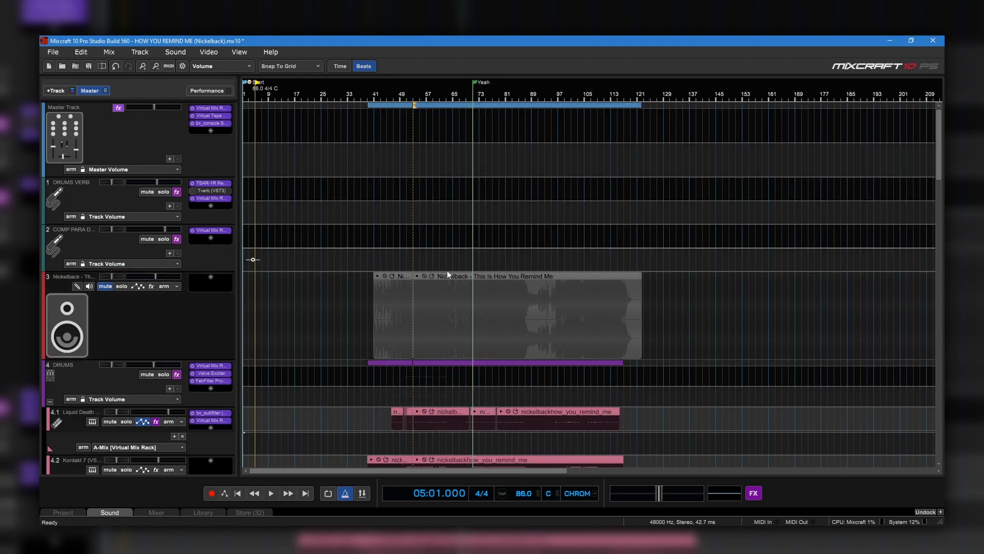
drag(437, 108, 509, 107)
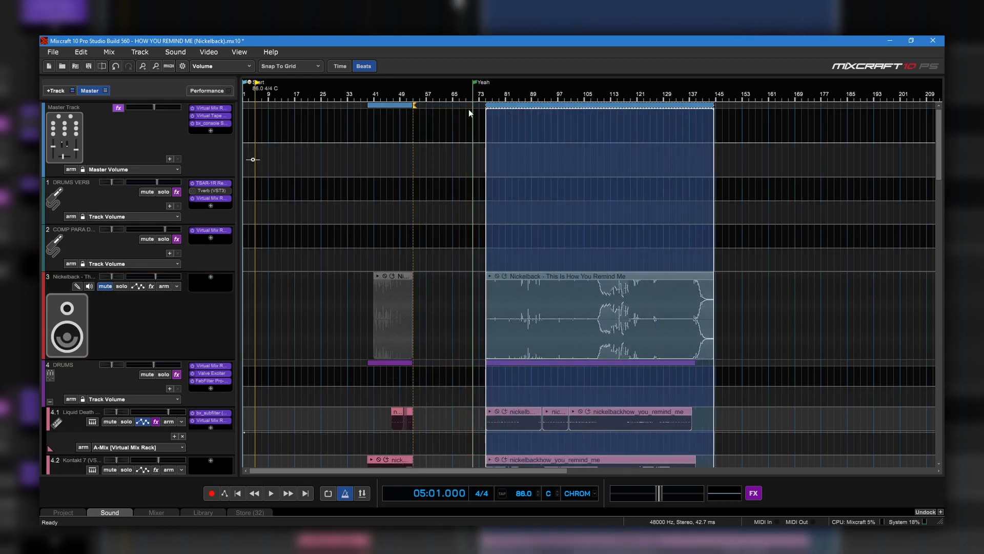
drag(400, 106, 314, 108)
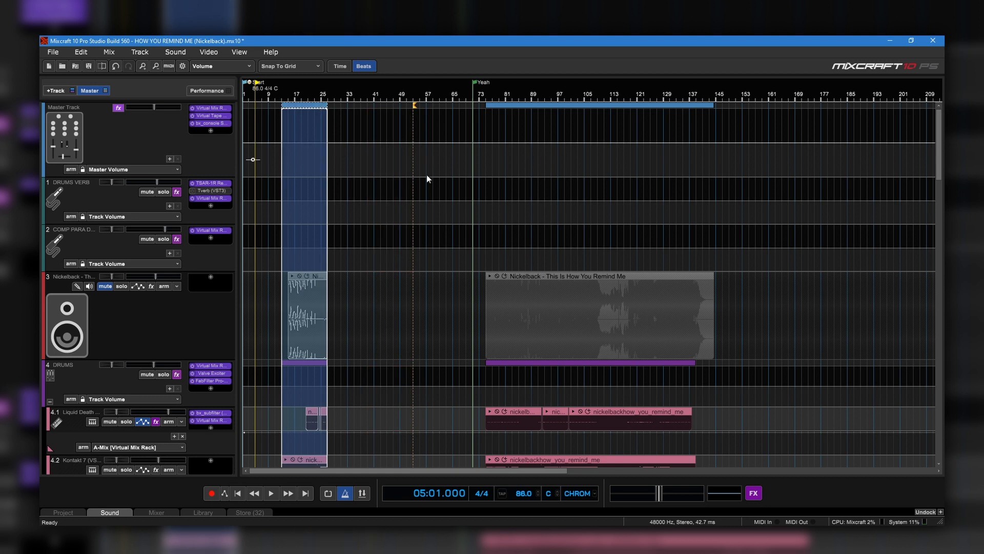
click(564, 109)
drag(589, 106, 345, 105)
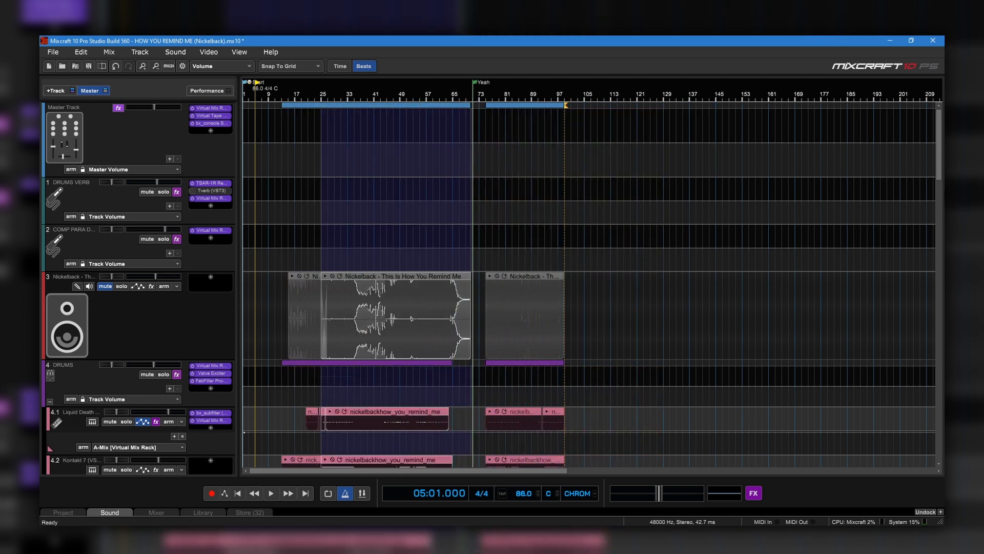
Step: Move the grouped clips of the SYNTHWAVE submix to about measure 52 and back to the project start
drag(940, 171, 930, 310)
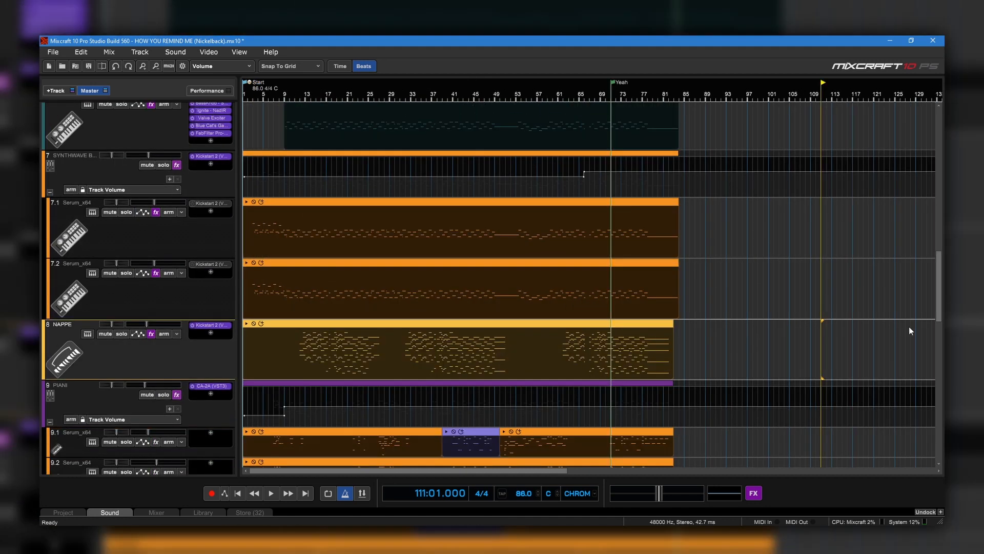
click(212, 181)
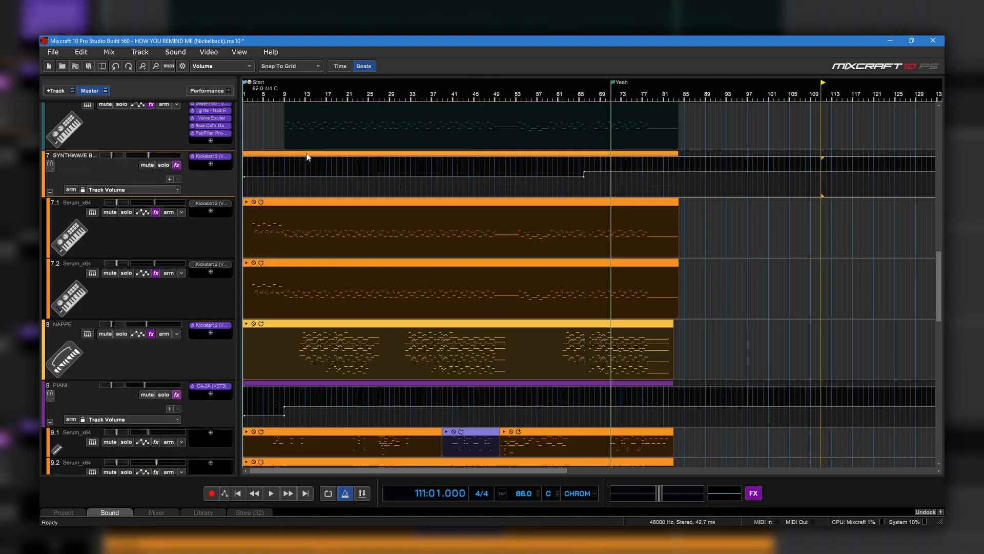
drag(308, 156, 577, 162)
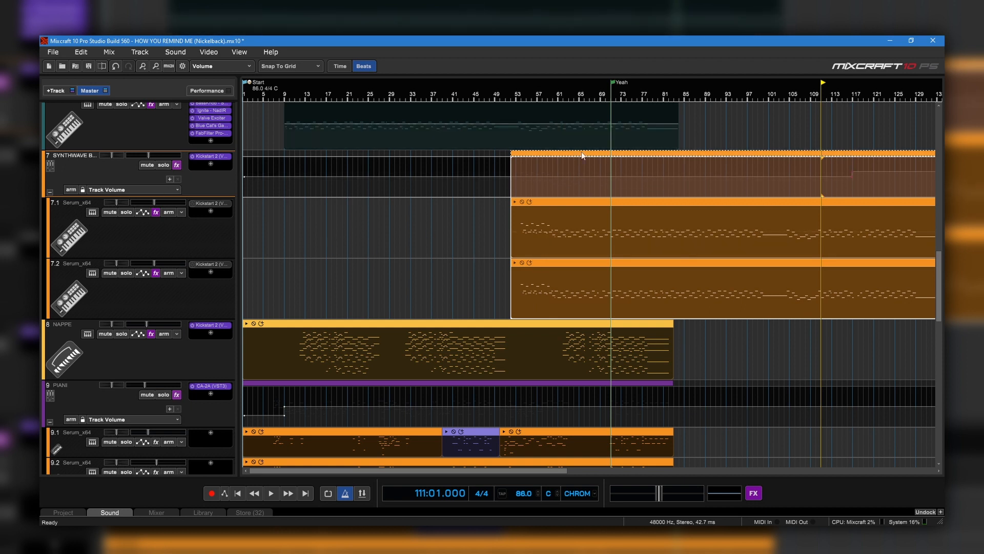
drag(569, 159, 311, 164)
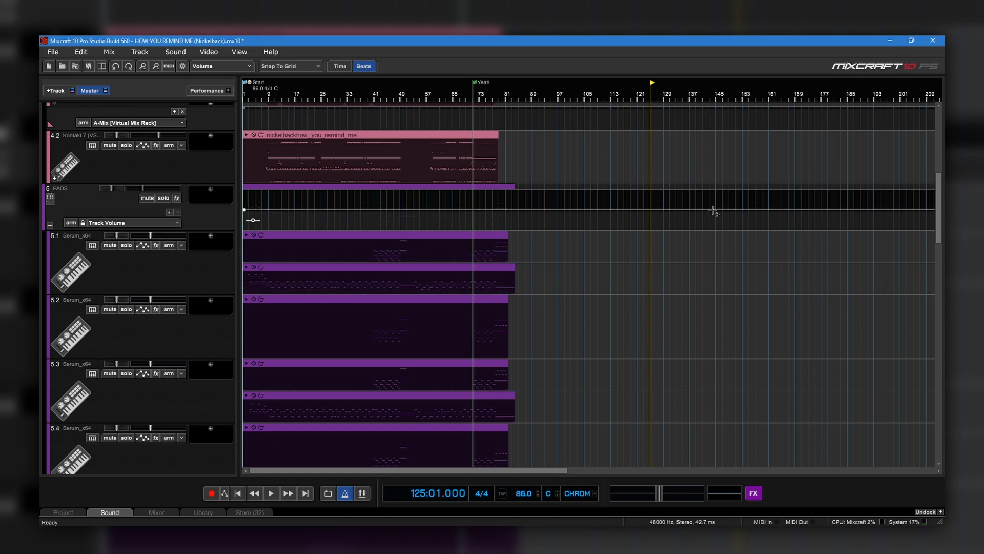
Step: Select measures 5 to 15 on the WEDGE FORCE track and apply a fade-in, cycling through the available fade shapes
click(867, 73)
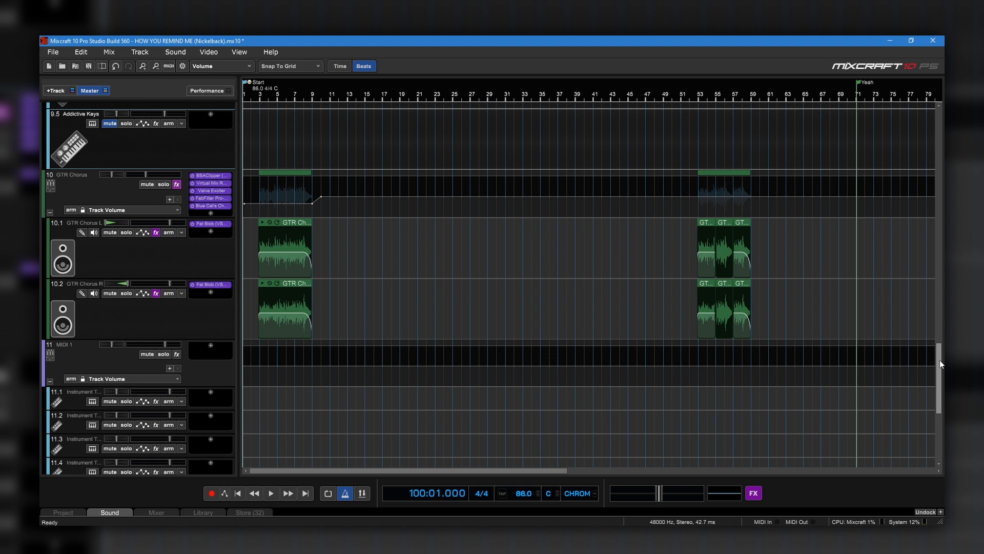
drag(940, 360, 941, 265)
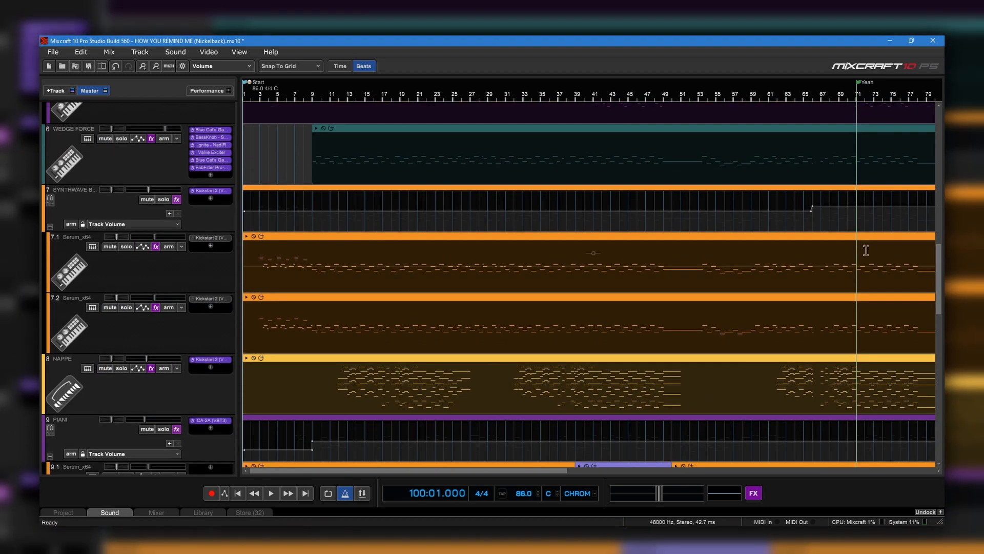
drag(363, 149, 281, 147)
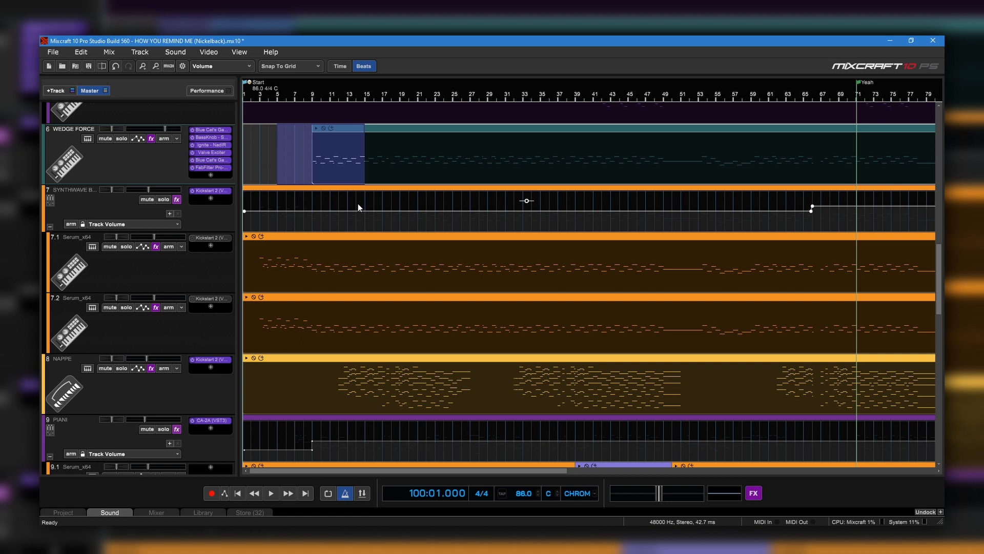
key(ctrl+f)
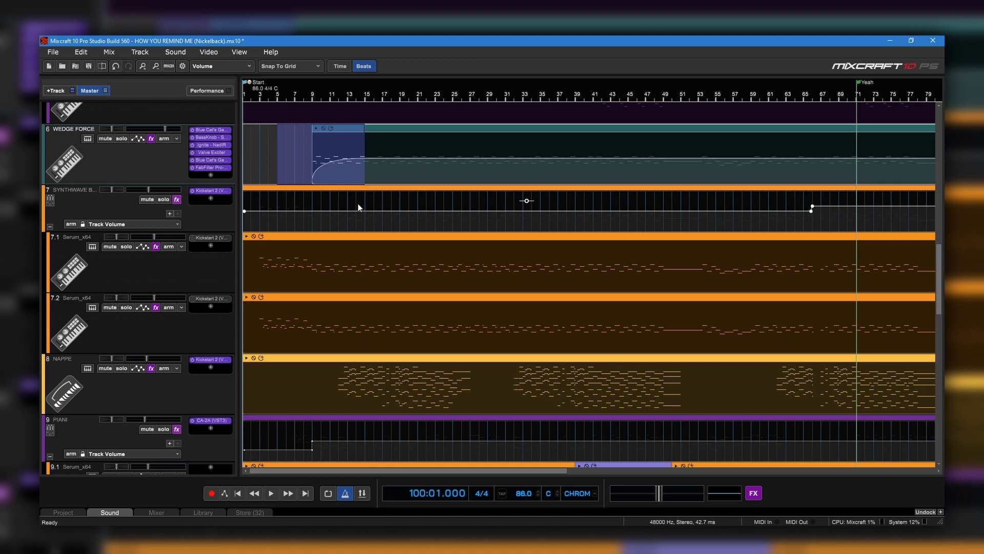
key(ctrl+z)
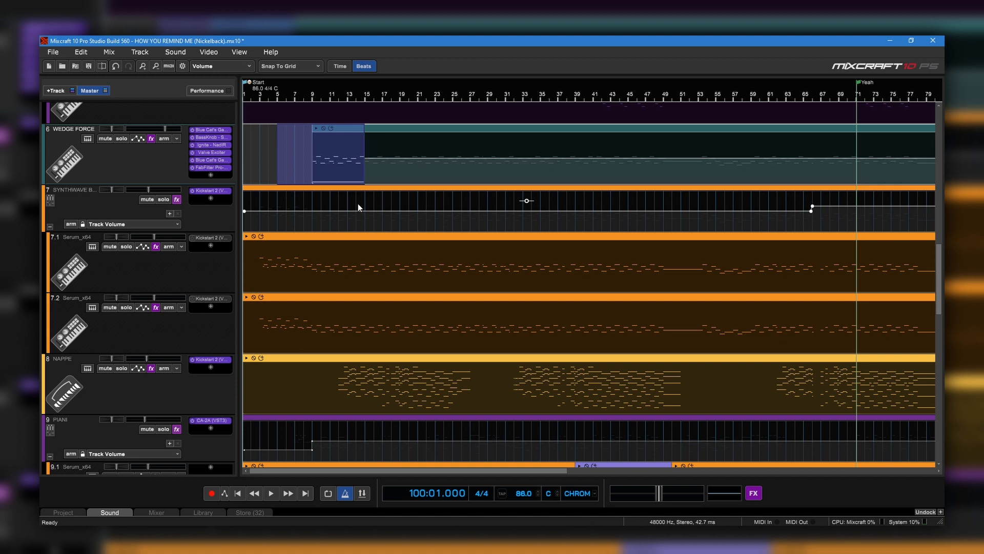
key(ctrl+f)
key(ctrl+f)
key(ctrl+f)
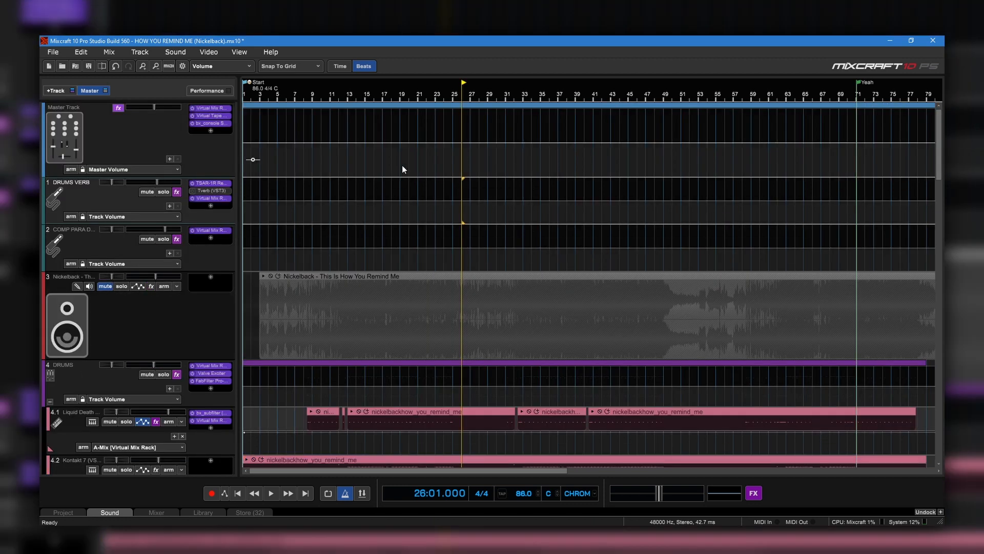
Step: Add a series of audio tracks up to track 26, followed by three instrument tracks
click(56, 92)
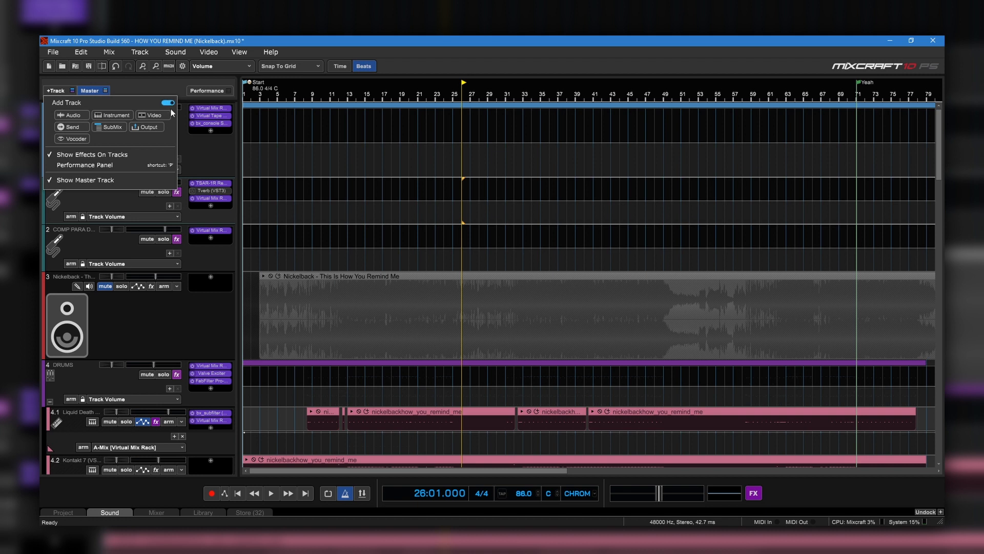
click(63, 111)
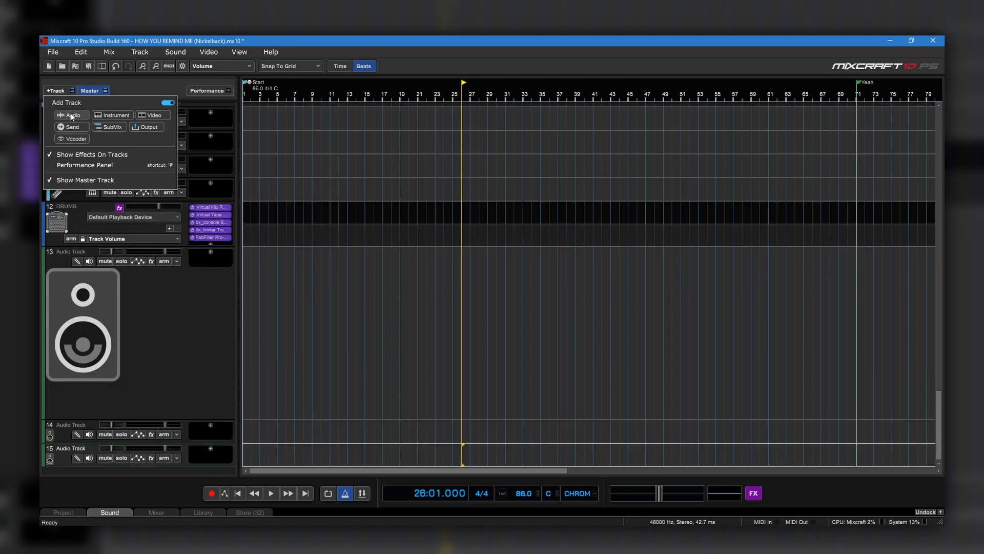
click(70, 114)
click(70, 114)
click(70, 114)
click(71, 113)
click(70, 114)
click(70, 114)
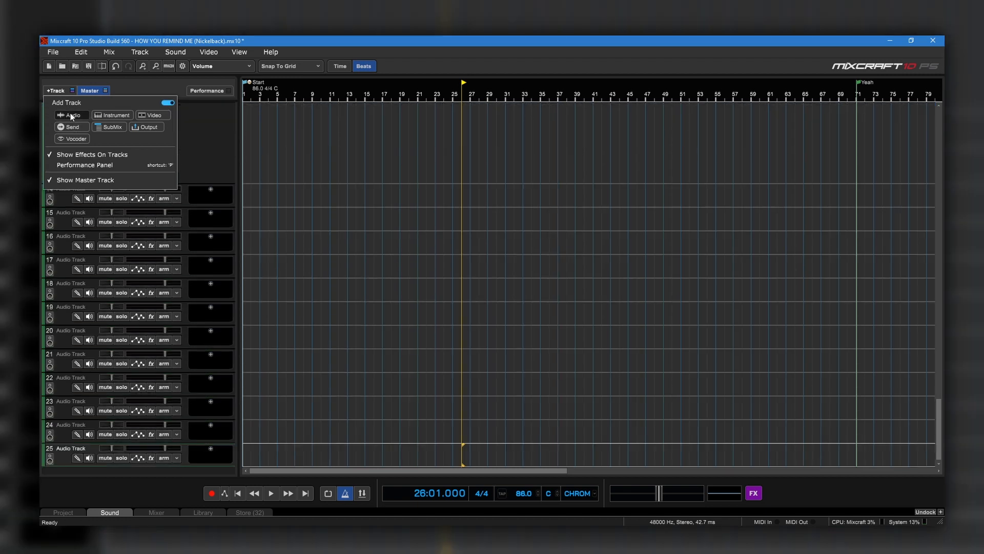
click(70, 114)
click(116, 116)
click(116, 116)
click(116, 116)
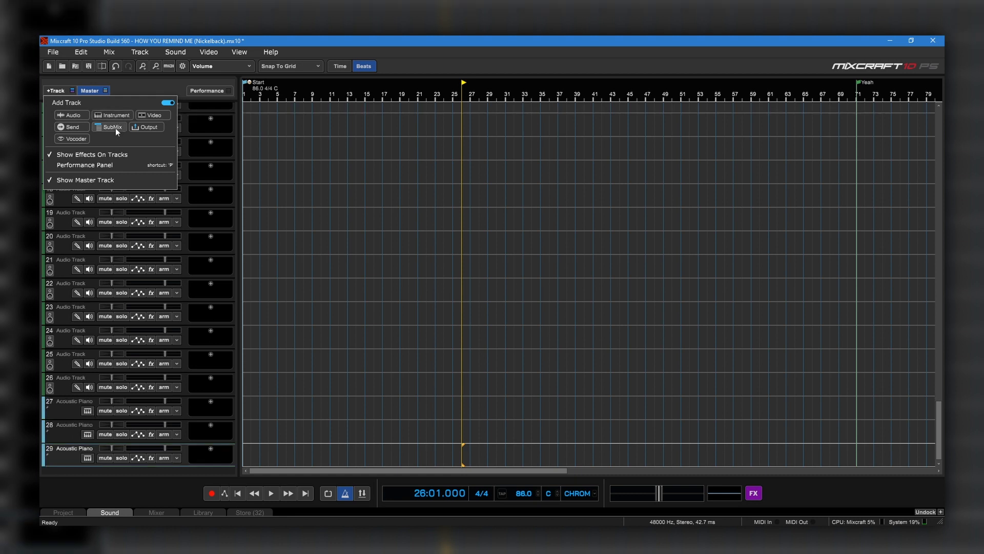
Step: Add three submix tracks and four output tracks to the project
click(116, 128)
click(115, 128)
click(116, 128)
click(142, 128)
click(142, 128)
click(142, 128)
click(143, 128)
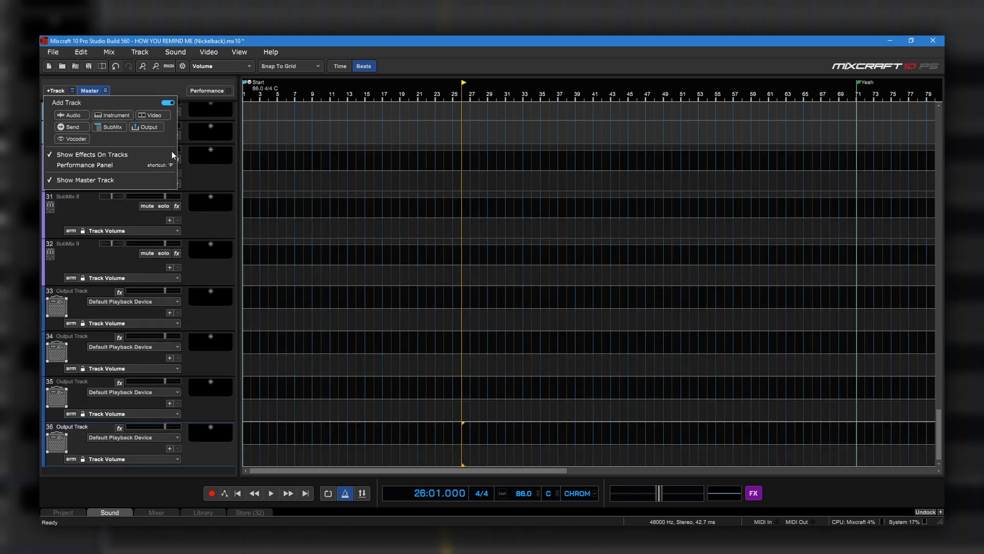
click(487, 254)
Step: Show the performance panel and widen it to reveal more sets
key(p)
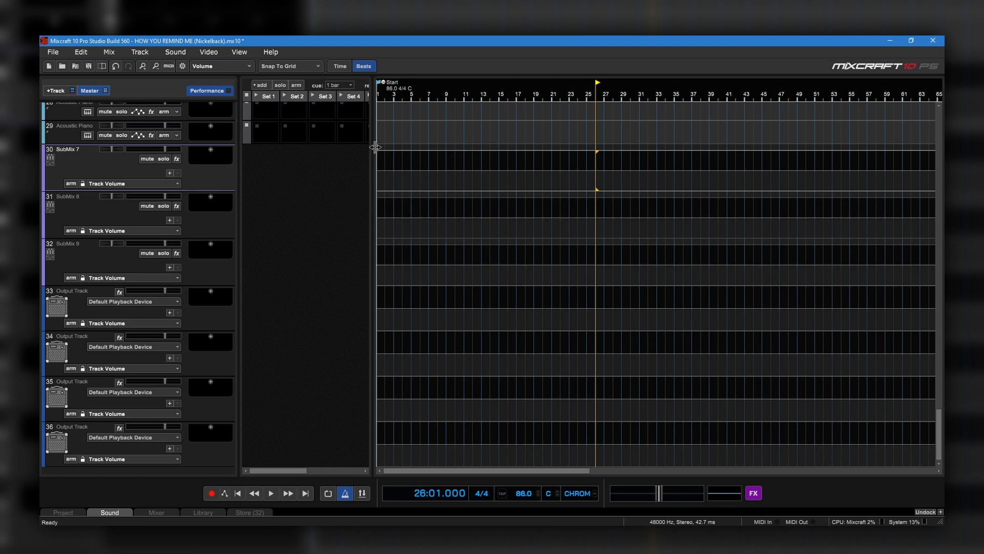
drag(375, 147, 484, 163)
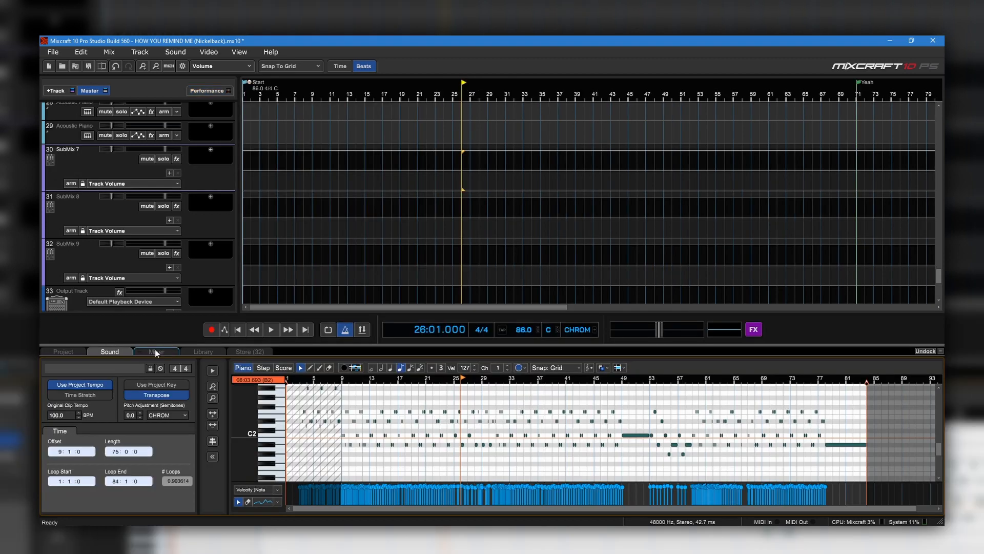
Step: Try displaying the Channels section in the mixer through the mixer panel preferences, and cancel the change
click(156, 351)
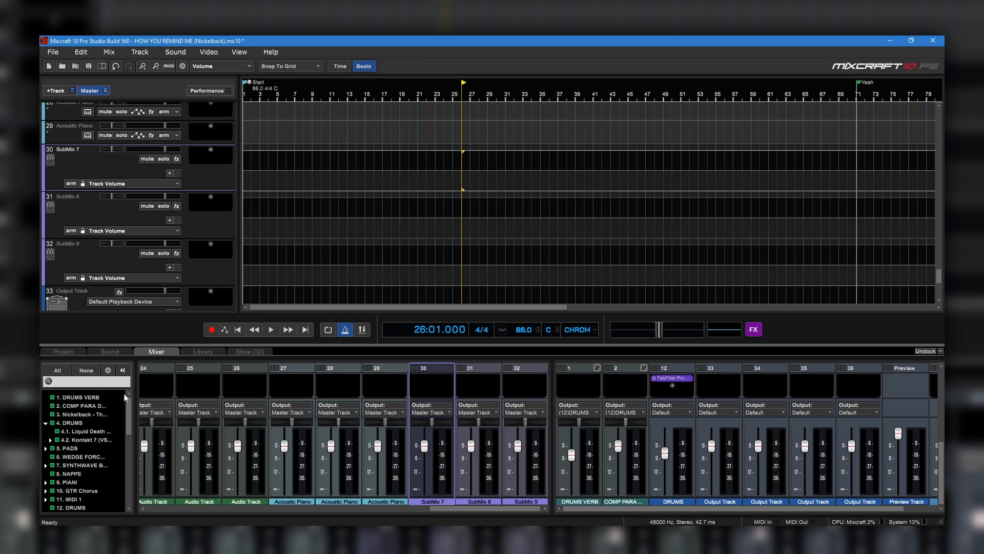
click(108, 371)
drag(160, 228, 499, 212)
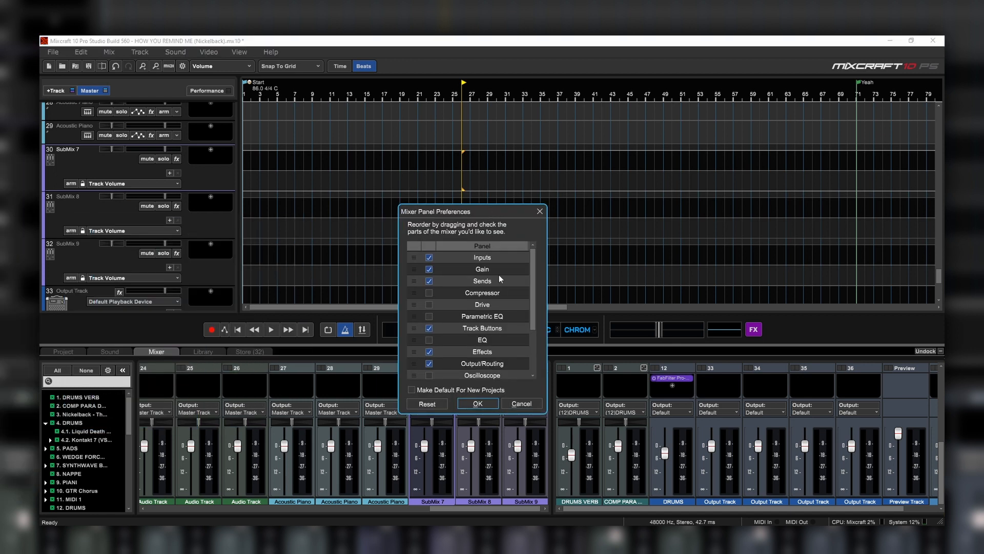
drag(534, 300, 528, 360)
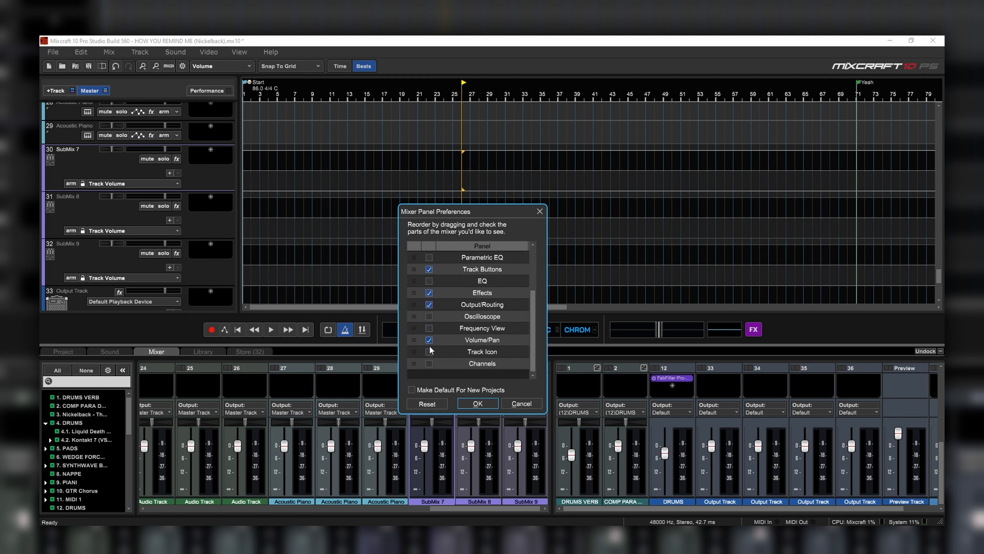
click(429, 364)
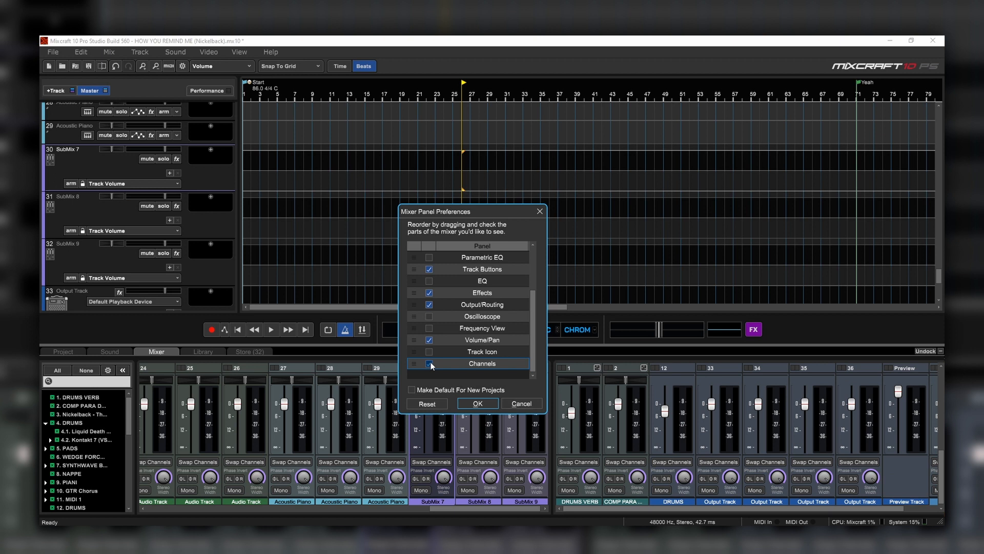
click(521, 403)
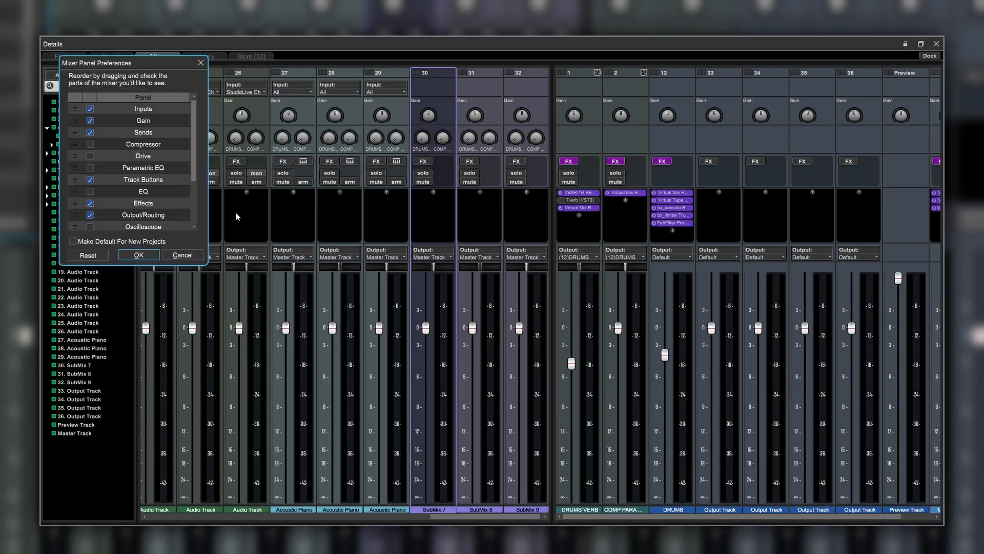
Step: Turn on Frequency View, Oscilloscope, Track Icon and Channels in the undocked mixer's panel preferences
scroll(193, 176, down, 3)
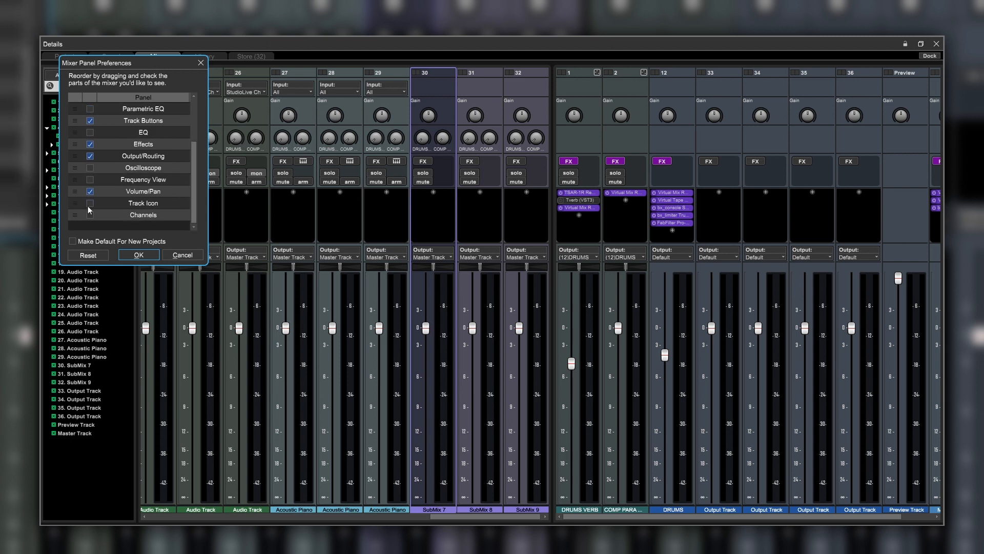
click(91, 179)
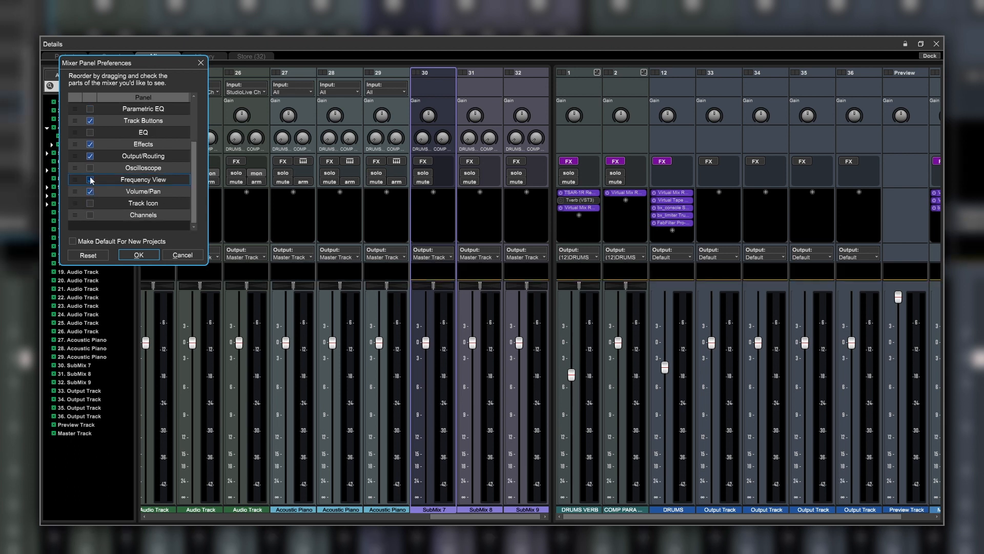
click(91, 167)
click(90, 203)
click(90, 215)
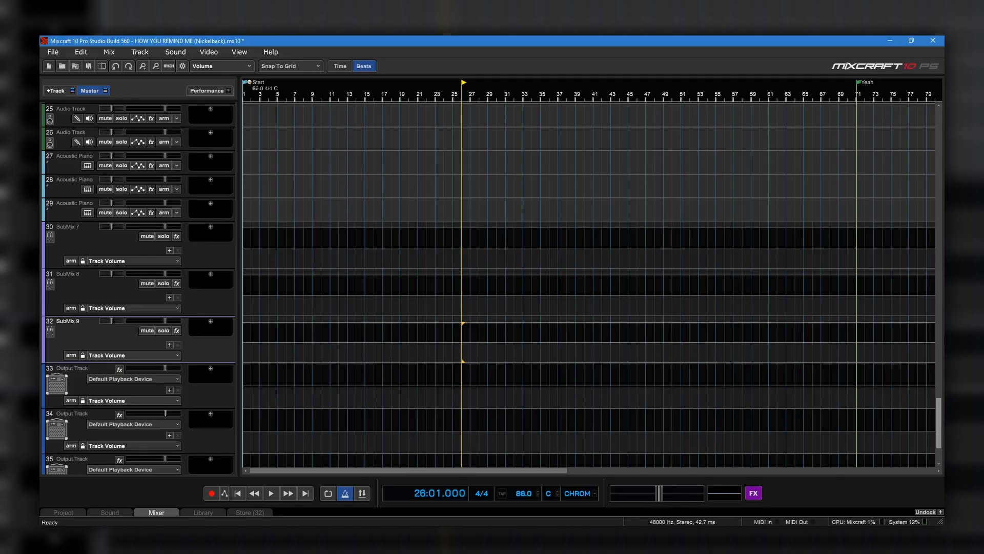
scroll(589, 282, up, 10)
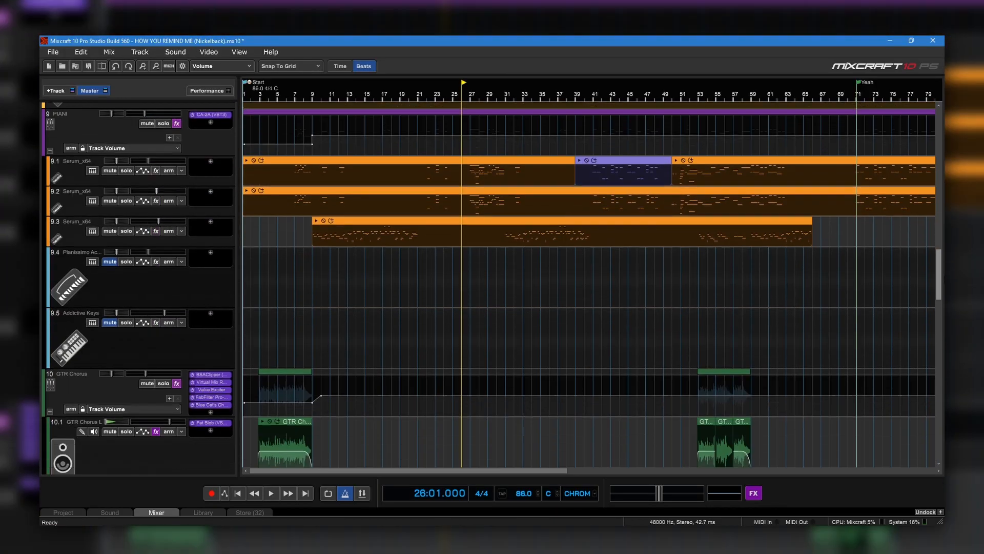
Step: Try to extend the ends of the selected last clips on both GTR Chorus tracks together, and undo the change
scroll(589, 282, down, 3)
drag(804, 337, 745, 259)
scroll(788, 320, up, 3)
drag(619, 311, 855, 328)
key(ctrl+z)
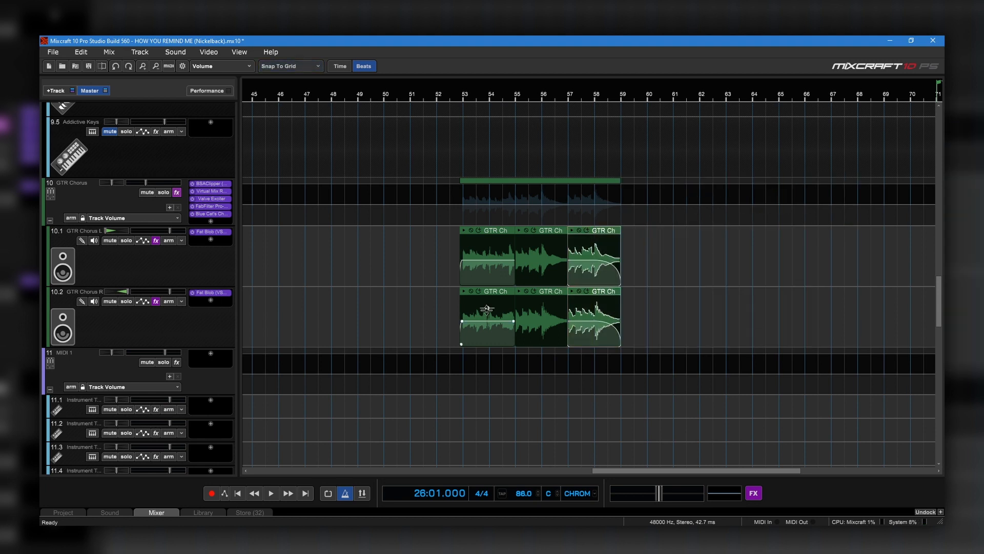
Step: Select the first clips on GTR Chorus L and R and extend their starts back to about bar 50
click(489, 297)
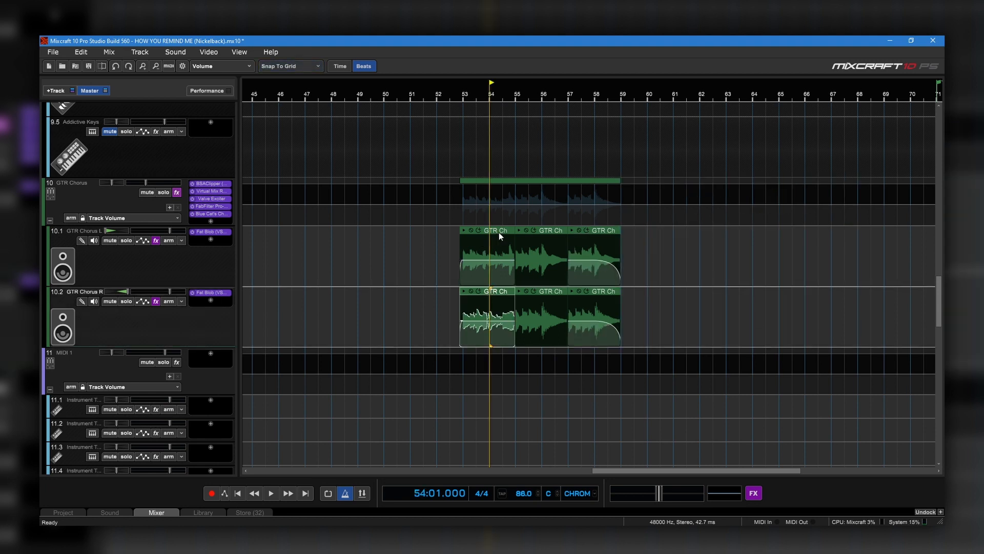
click(501, 236)
click(453, 307)
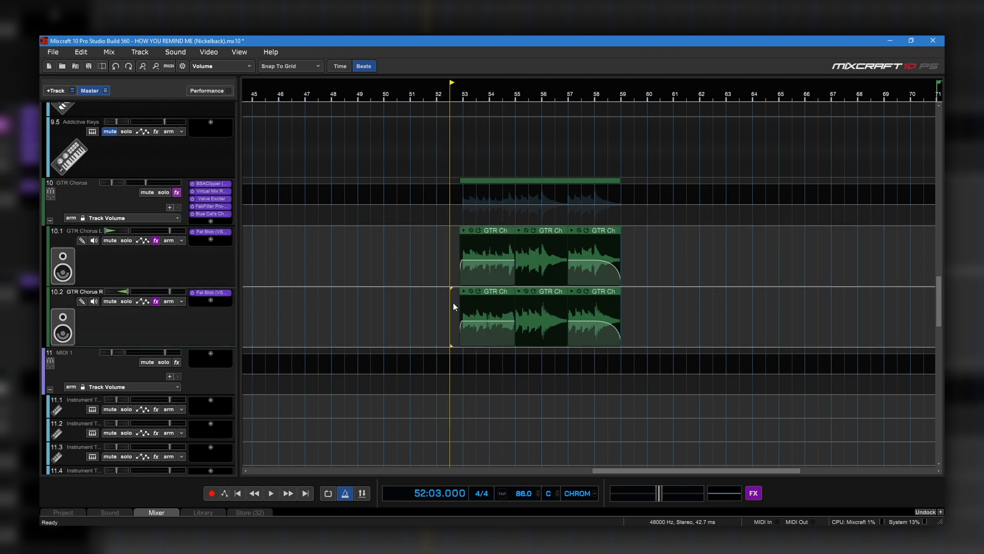
drag(462, 303, 395, 304)
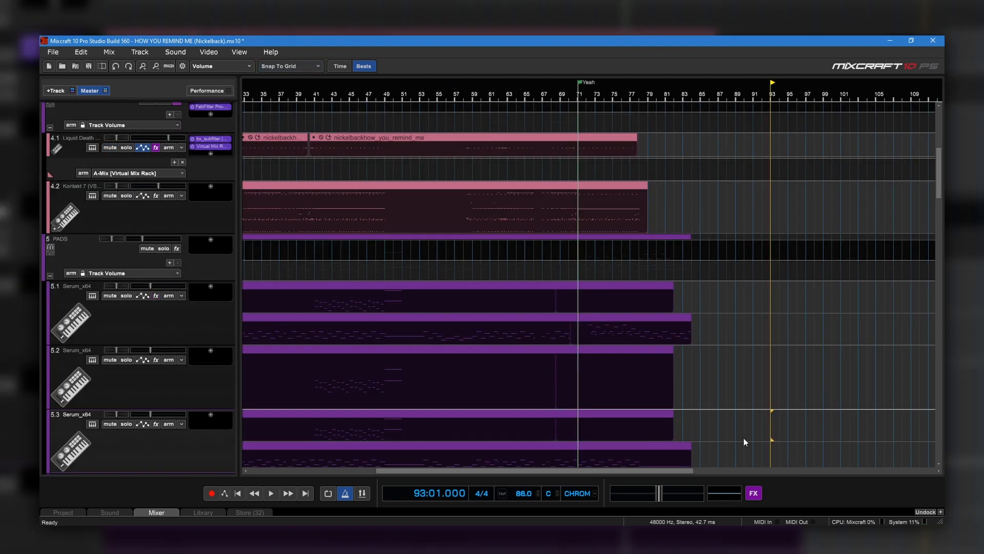
Step: Try to extend the ends of several selected Serum clips in the PADS submix together to about bar 109
drag(745, 442, 411, 281)
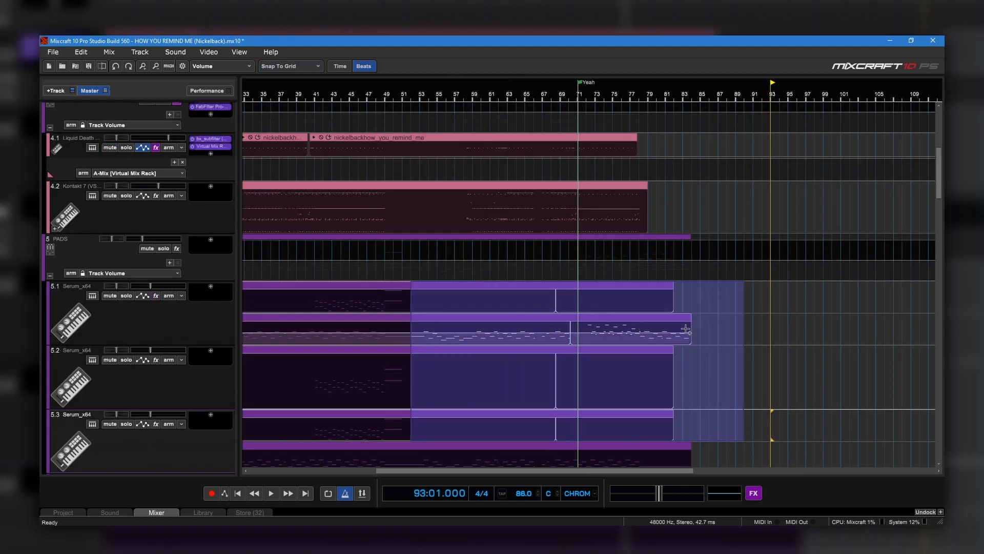
drag(688, 329, 917, 328)
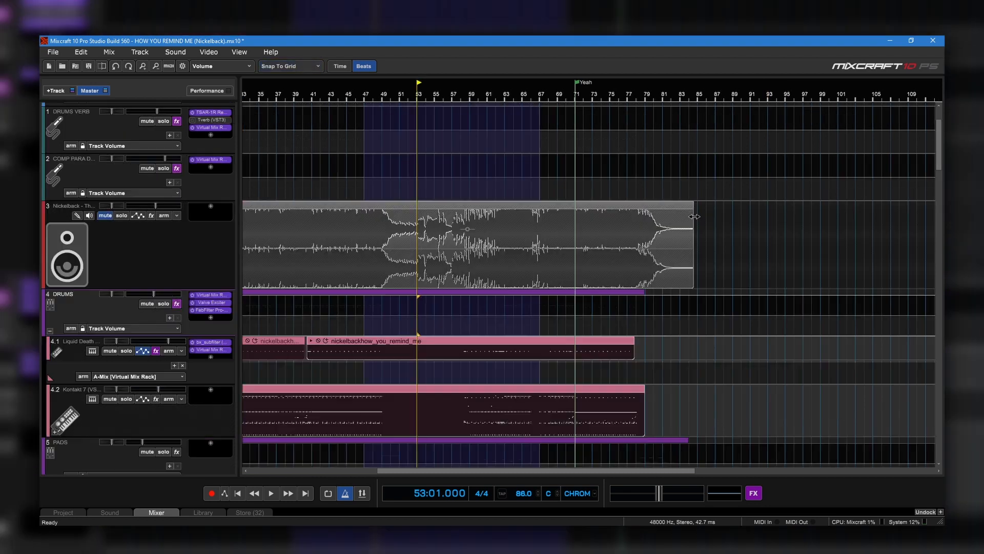
Step: Set the project's scale to Blues
drag(940, 149, 938, 368)
click(595, 493)
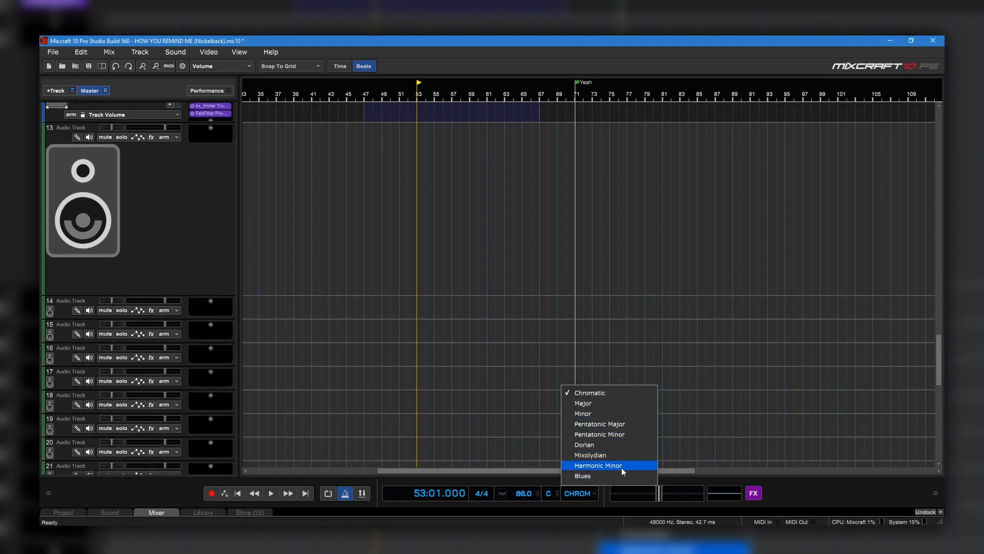
click(611, 475)
Step: Add an empty MIDI clip at bar 51 on Acoustic Piano track 28 and undock its editor
drag(939, 366, 933, 454)
scroll(196, 263, up, 2)
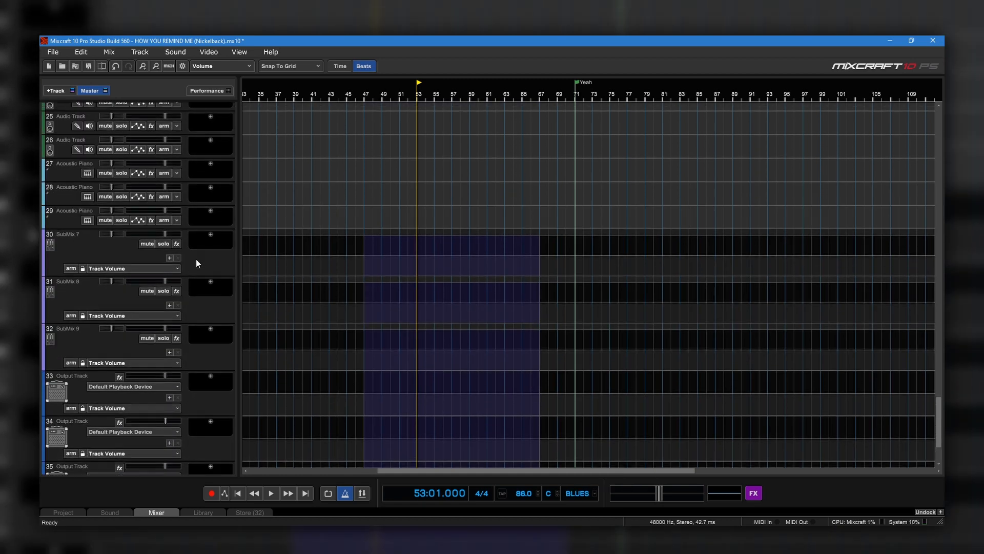
double_click(400, 197)
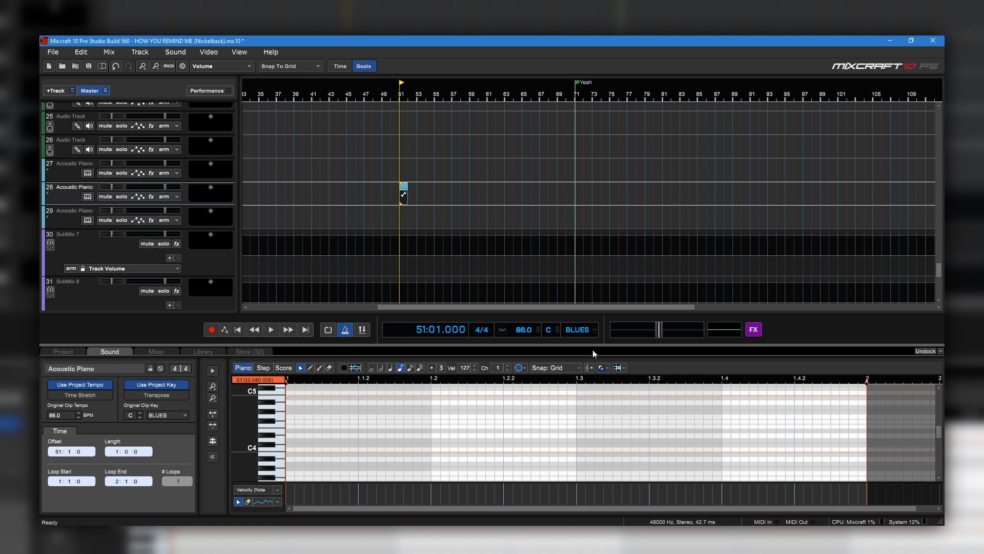
click(926, 351)
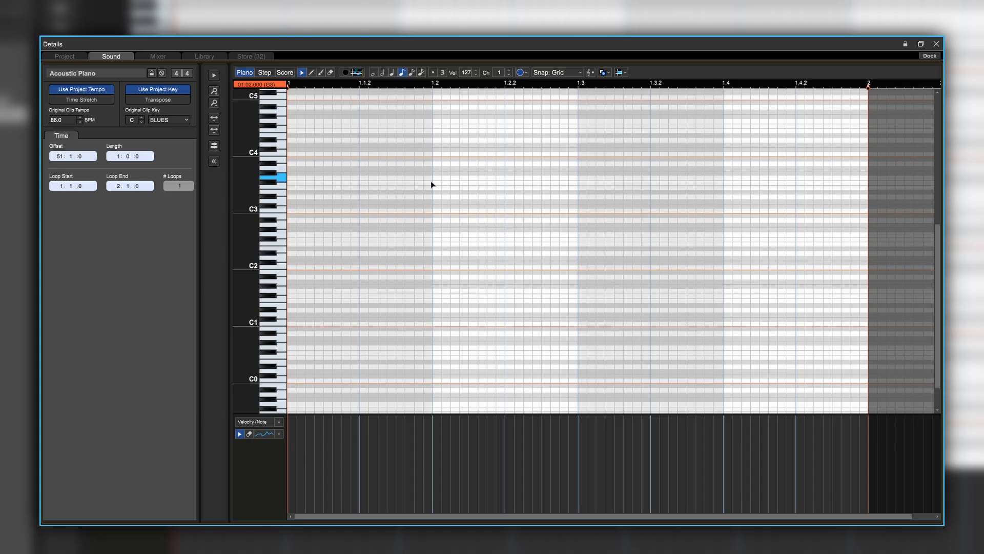
Step: Draw an F#2 note at beat 1.2 with the pencil tool and move it up to F#3
click(313, 73)
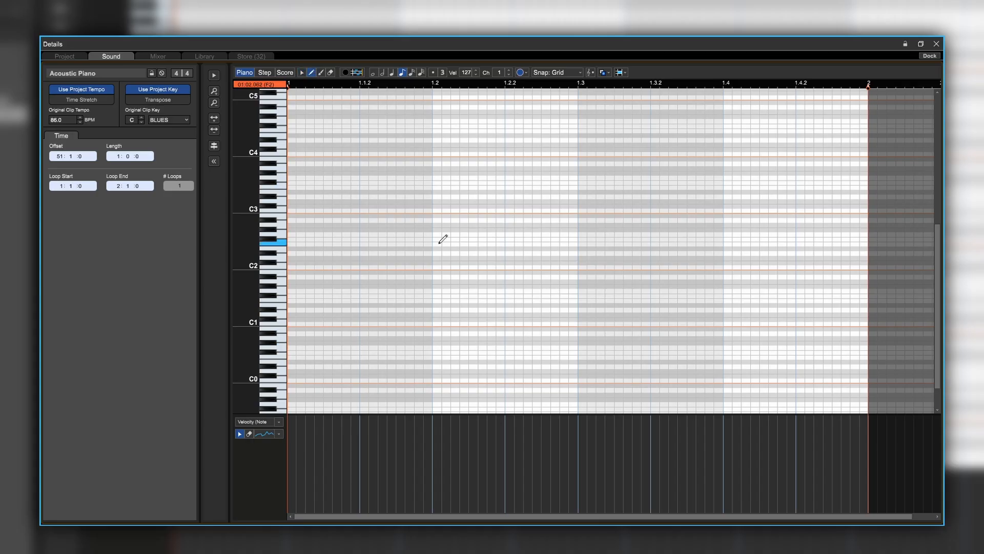
click(436, 238)
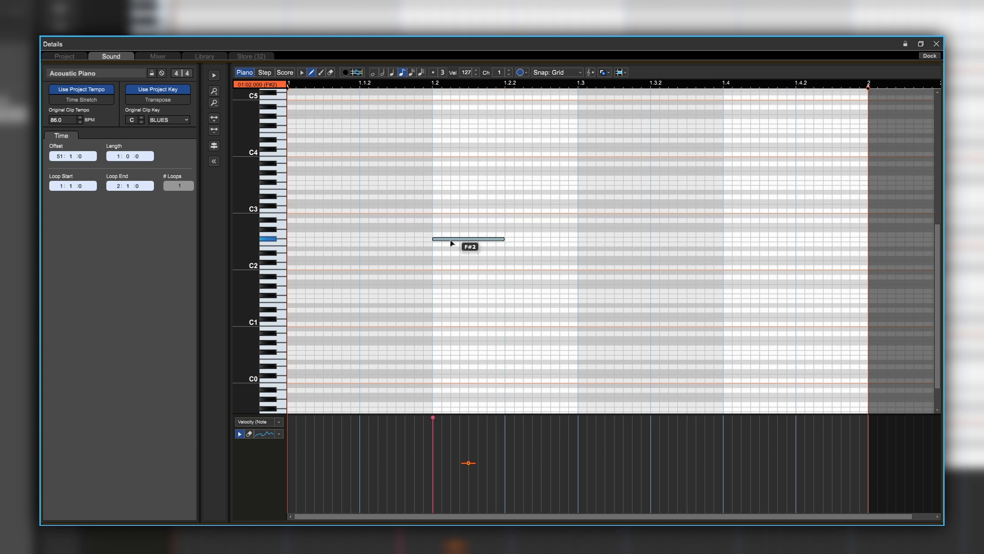
drag(452, 243, 452, 187)
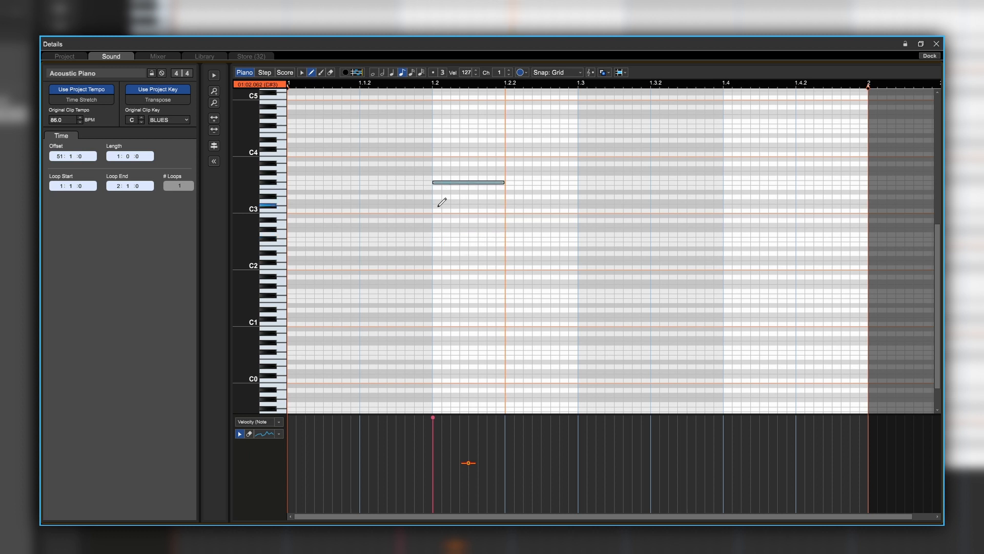
Step: Turn on snapping of notes to the scale and add C2, Bb2, C4 and G4 notes around beats 1.2 to 1.3
click(592, 72)
drag(470, 189, 468, 272)
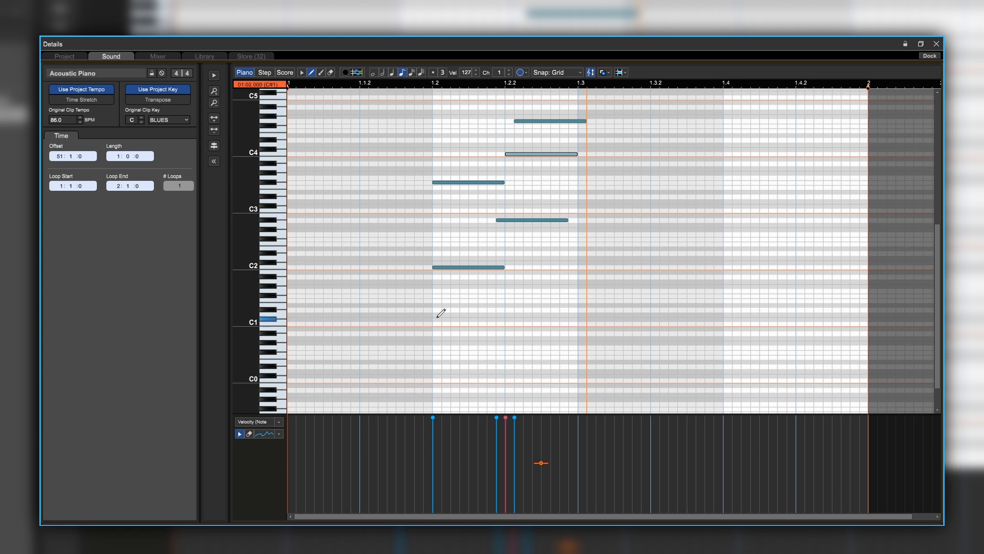
Step: Try coloring the notes by Note, and switch the clip to the step editor
click(522, 72)
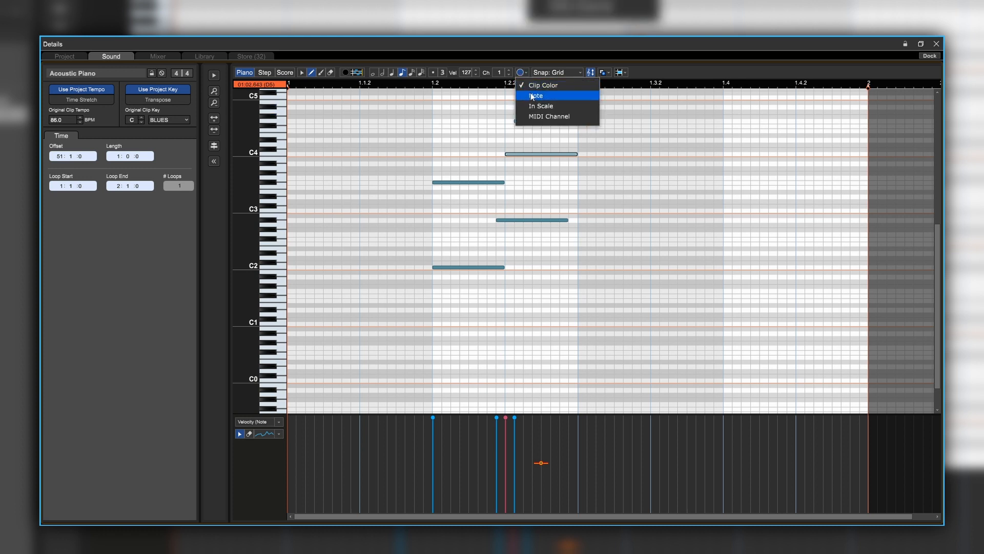
click(534, 96)
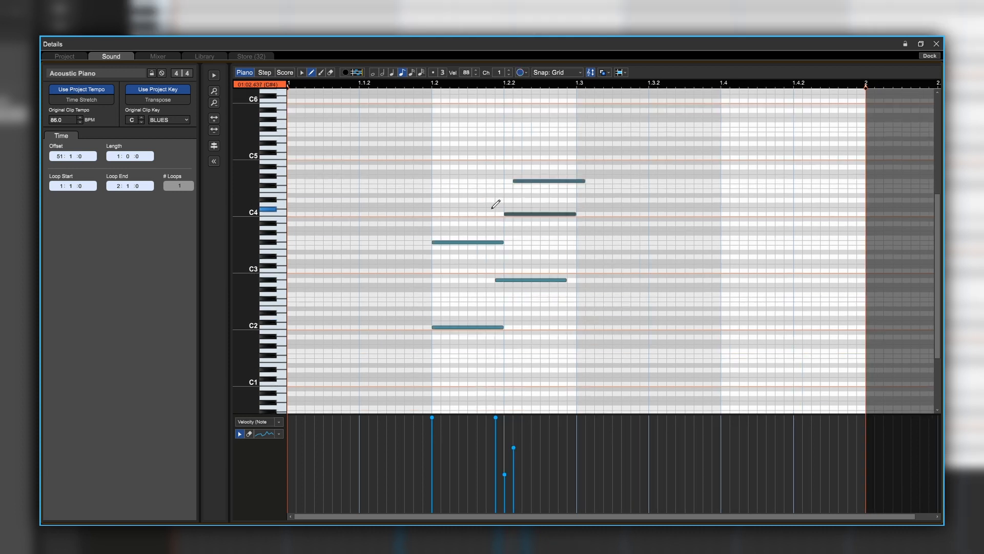
click(264, 73)
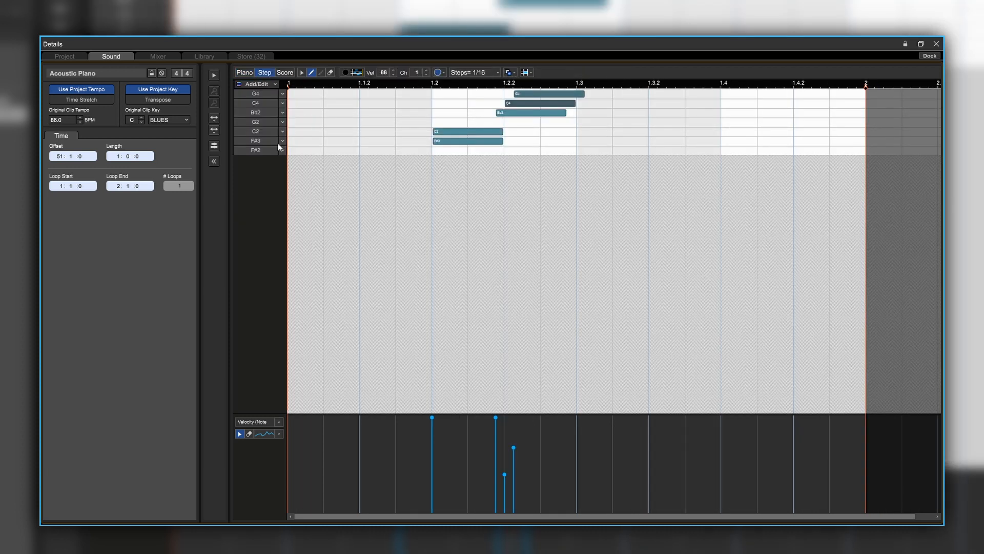